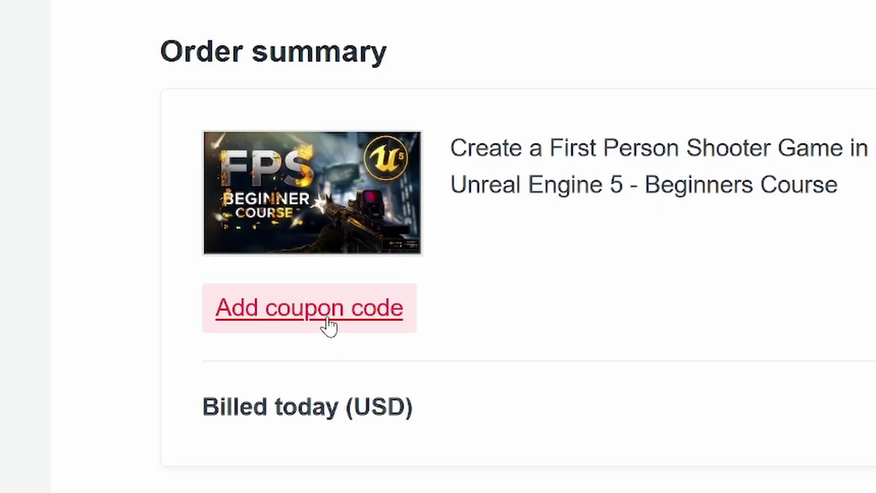
pyautogui.click(329, 324)
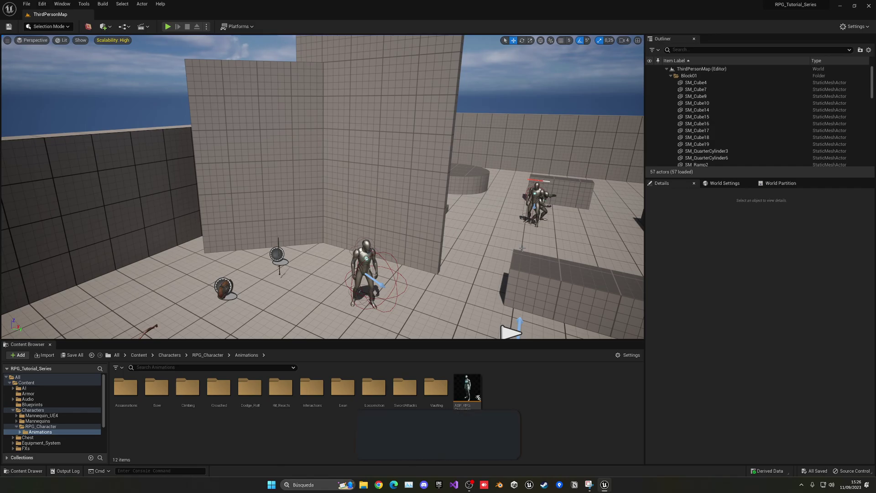
# - Navigate to the Bow animations folder under Characters/RPG_Character/Animations
pyautogui.click(169, 355)
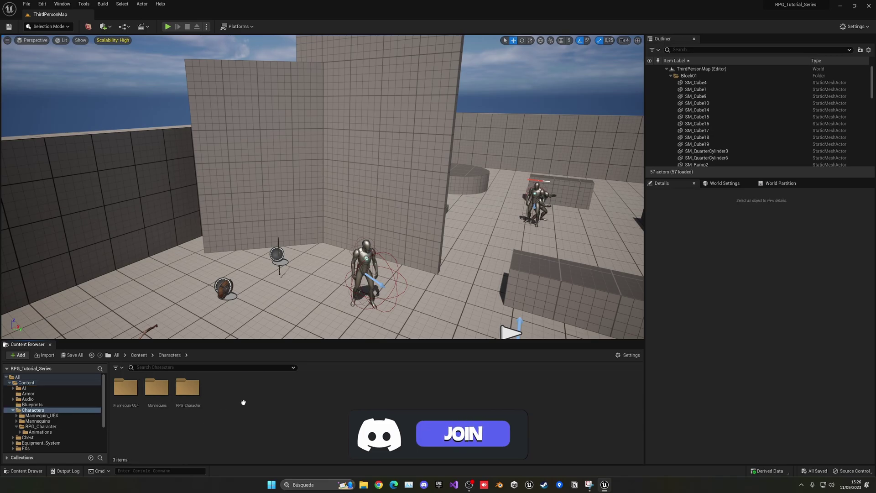
pyautogui.doubleClick(190, 412)
pyautogui.doubleClick(125, 388)
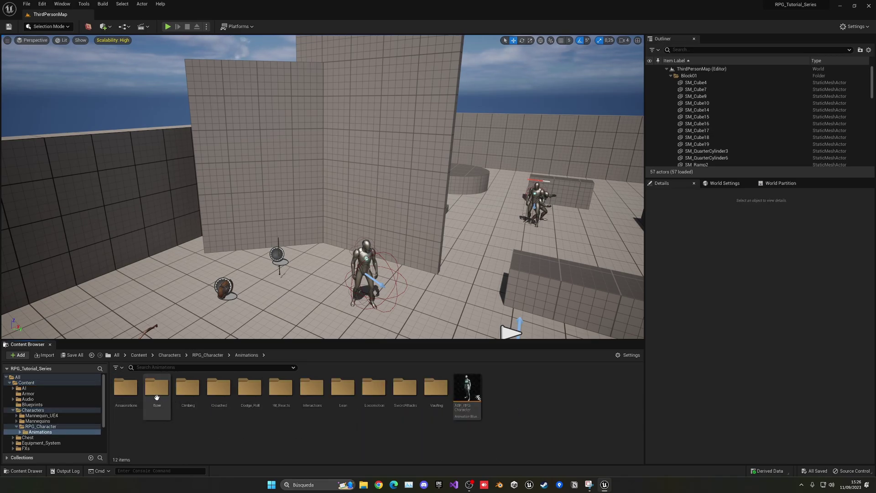
pyautogui.doubleClick(156, 388)
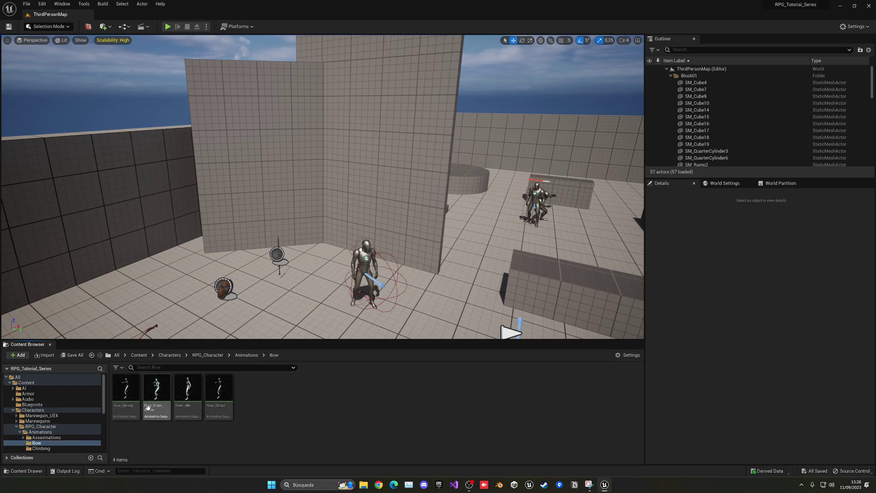
# - Open the Bow_Aiming animation, examine the character's aiming pose from the front, and close it
pyautogui.click(128, 390)
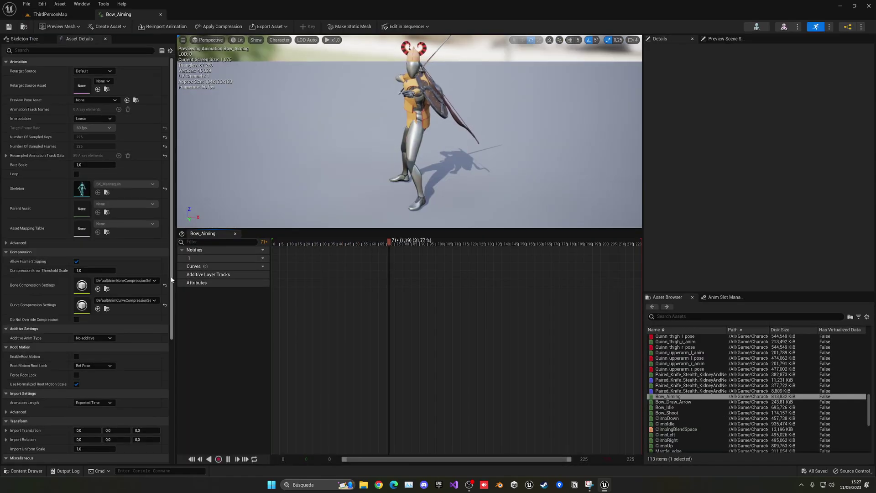
pyautogui.moveTo(402, 137); pyautogui.dragTo(461, 98, button='right')
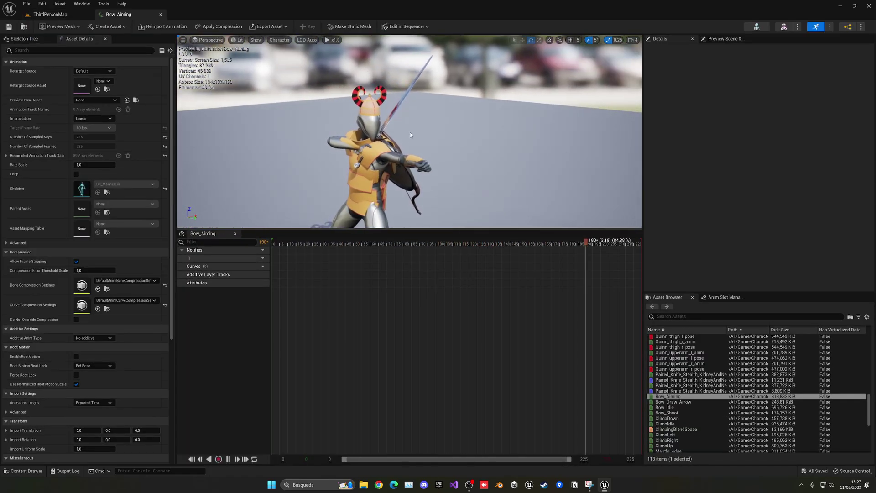
pyautogui.click(161, 14)
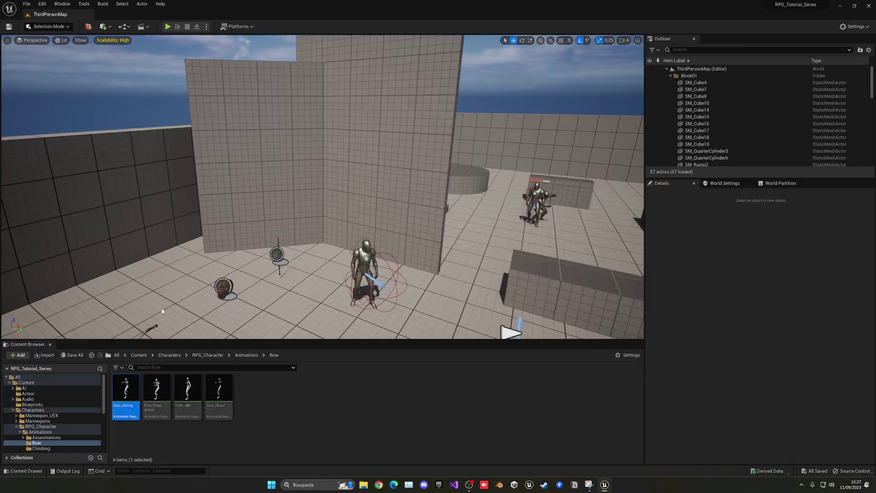
# - Create a new folder named AO_Aiming inside the Bow animations folder
pyautogui.rightClick(165, 431)
pyautogui.click(238, 220)
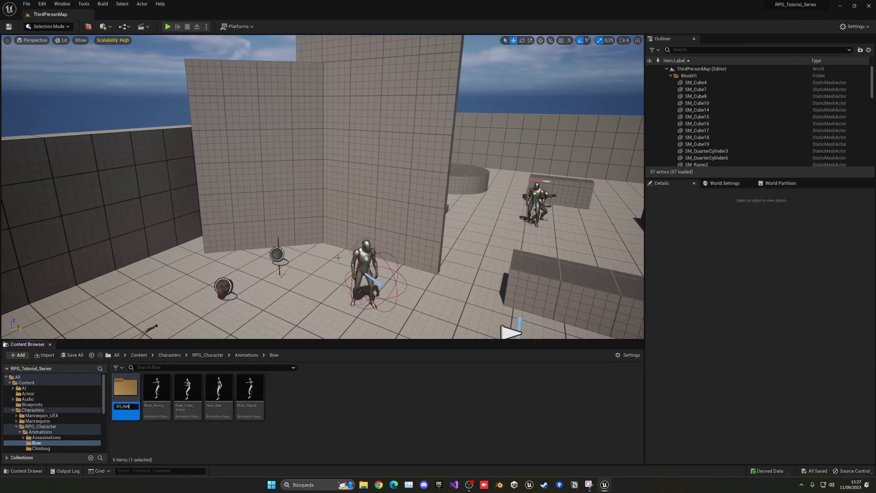
# - Duplicate the Bow_Aiming animation and name the copy AO_Bow_Aiming
pyautogui.click(157, 397)
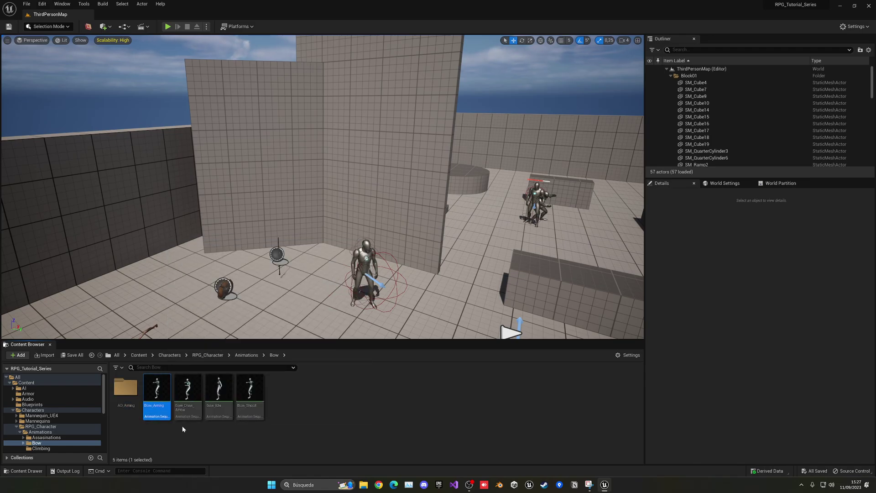
pyautogui.hotkey('ctrl', 'd')
pyautogui.hotkey('ctrl', 'a')
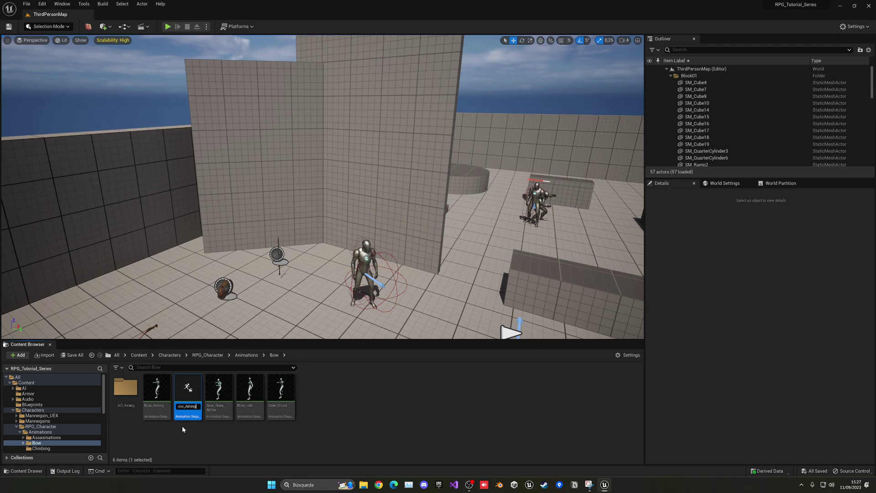
pyautogui.write('AO_Bow_Aiming')
pyautogui.press('Return')
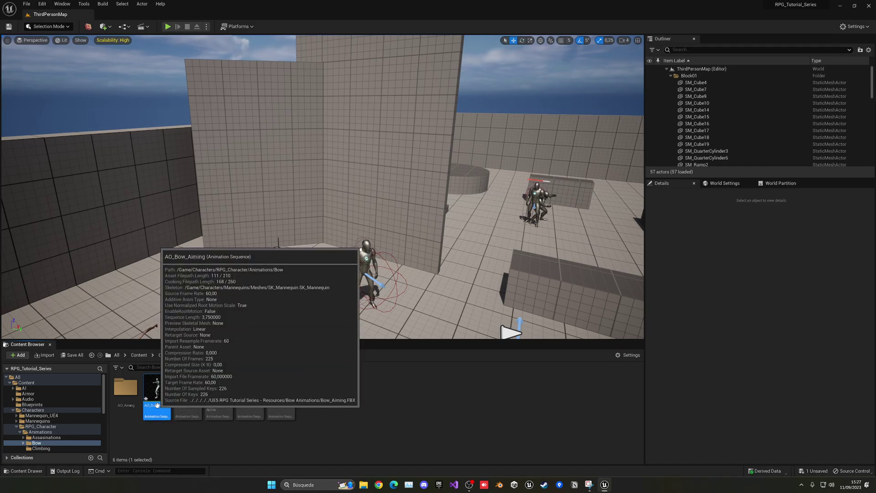
# - Rename the duplicated aiming animation to AO_Bow_Aiming_Forwad
pyautogui.click(157, 405)
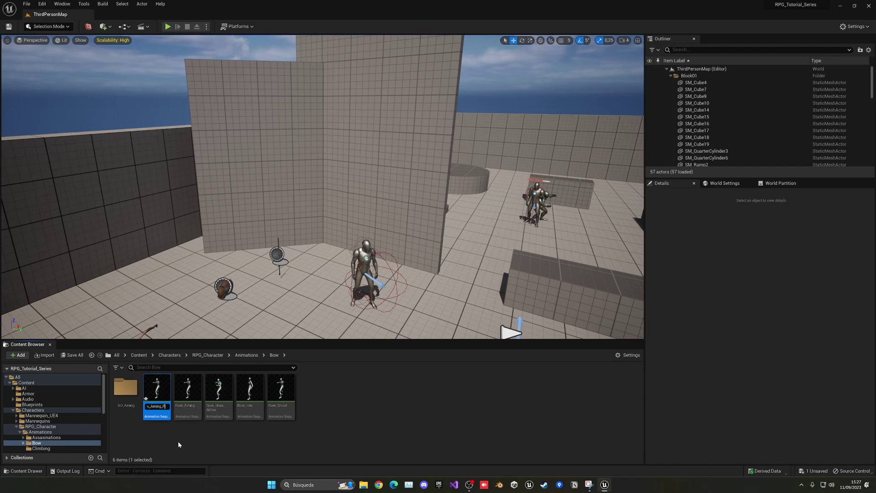
pyautogui.write('_Forwads')
pyautogui.press('Return')
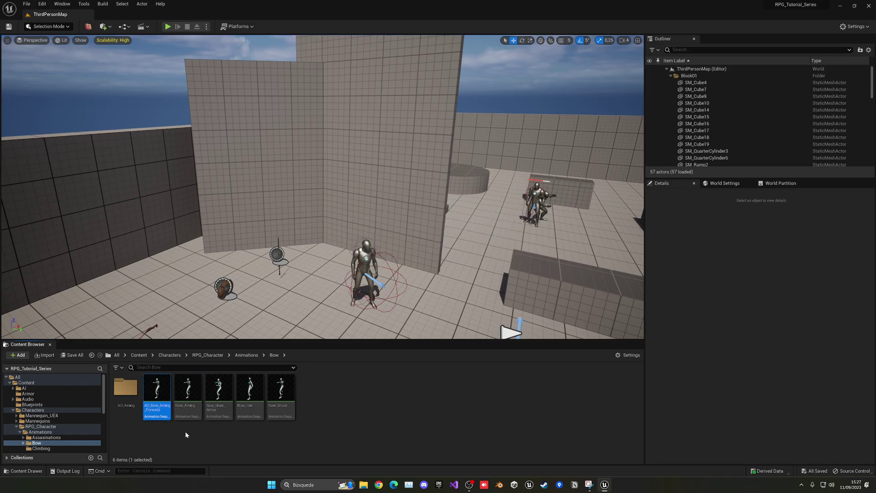
pyautogui.click(161, 410)
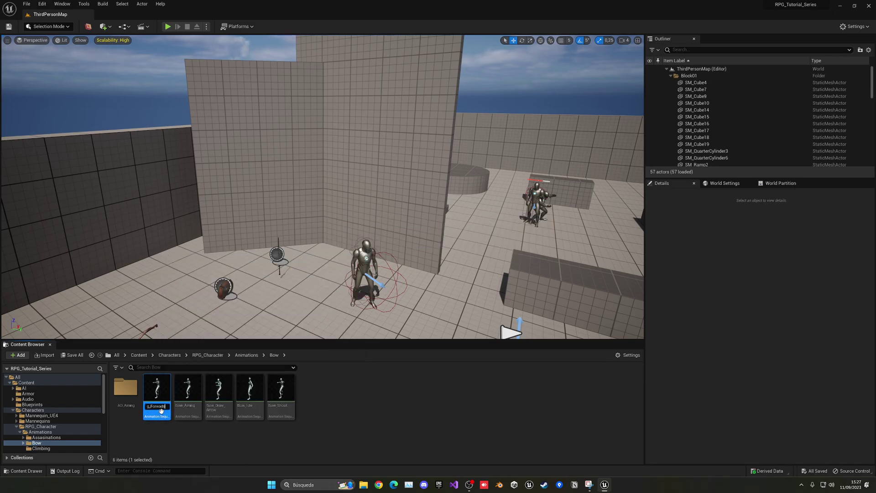
pyautogui.press('Return')
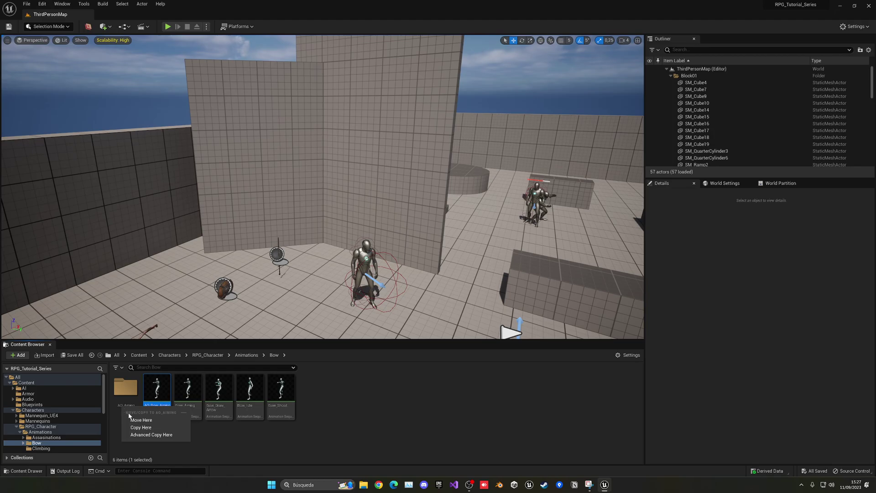
# - Move AO_Bow_Aiming_Forwad into the AO_Aiming folder and open it in a docked animation editor
pyautogui.doubleClick(128, 405)
pyautogui.click(137, 404)
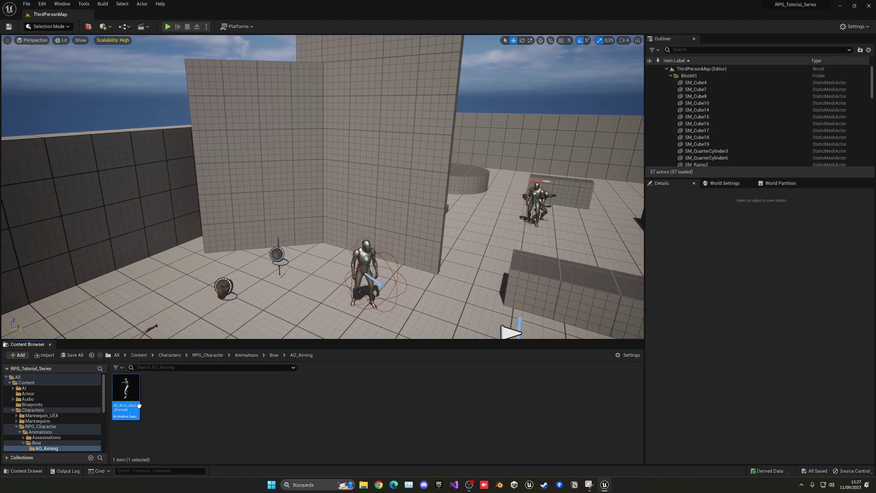
pyautogui.doubleClick(125, 393)
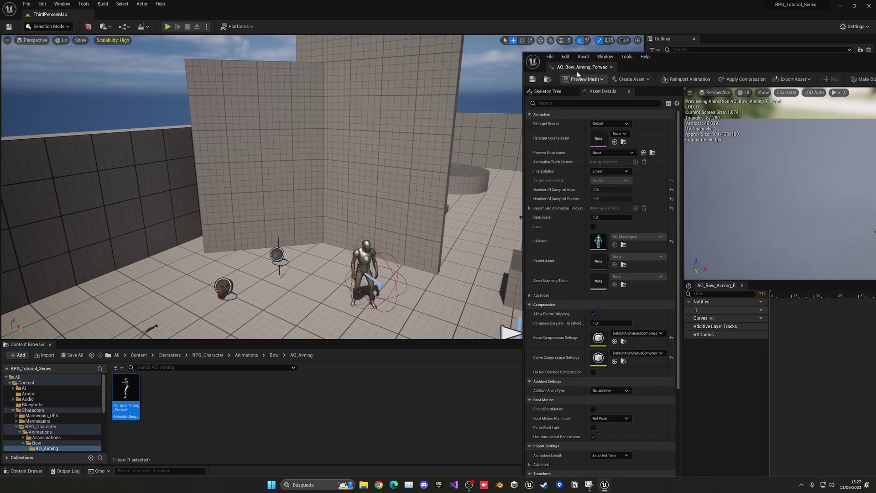
pyautogui.moveTo(586, 64); pyautogui.dragTo(251, 12)
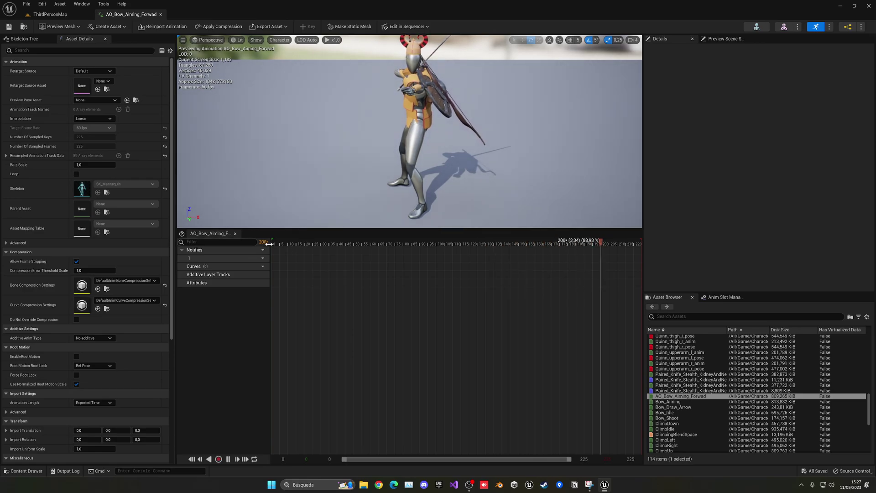
# - Reduce AO_Bow_Aiming_Forwad to its starting pose by removing frames 1 to 226 after the first frame
pyautogui.click(283, 242)
pyautogui.moveTo(283, 242)
pyautogui.mouseDown()
pyautogui.moveTo(267, 242)
pyautogui.moveTo(339, 242)
pyautogui.moveTo(267, 247)
pyautogui.mouseUp()
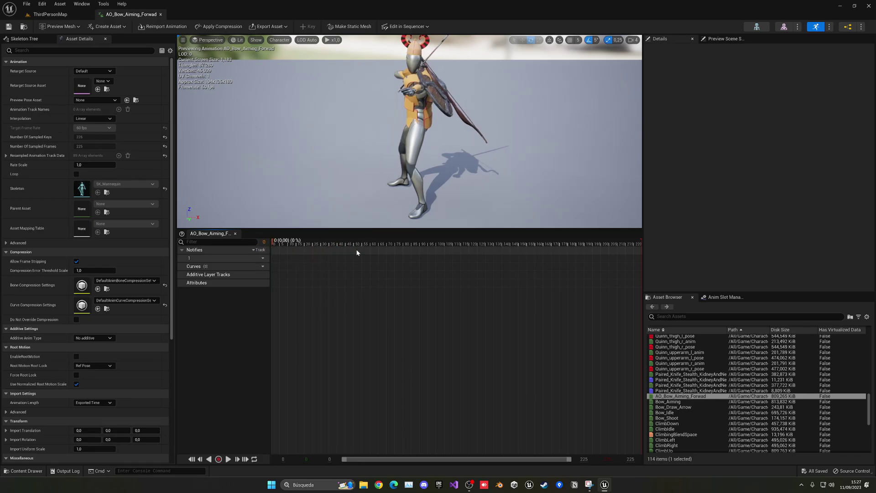
pyautogui.rightClick(273, 242)
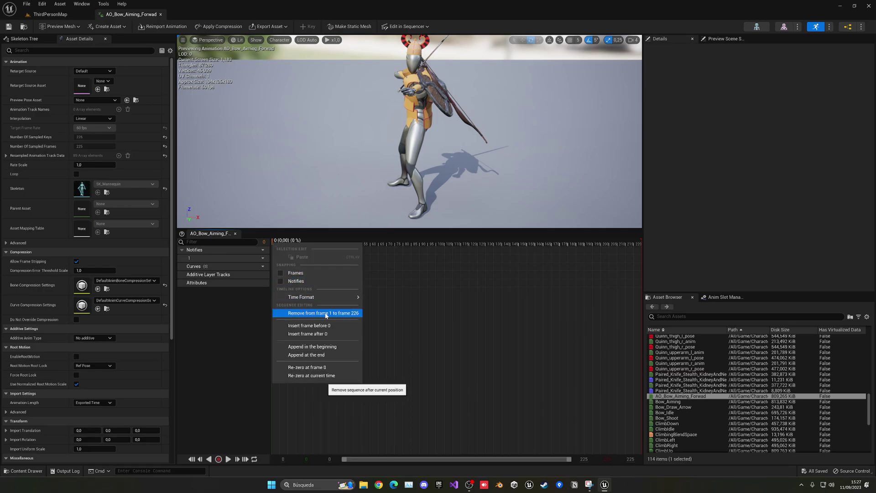
pyautogui.click(354, 316)
pyautogui.rightClick(273, 245)
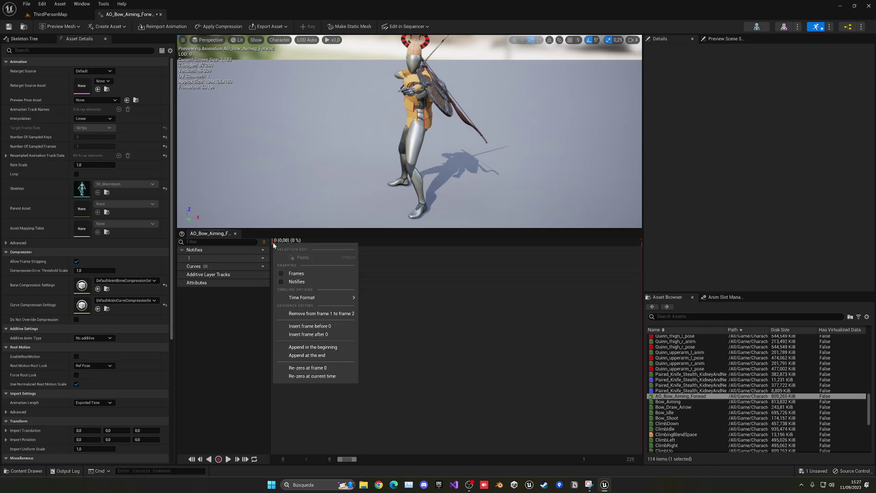
pyautogui.click(306, 313)
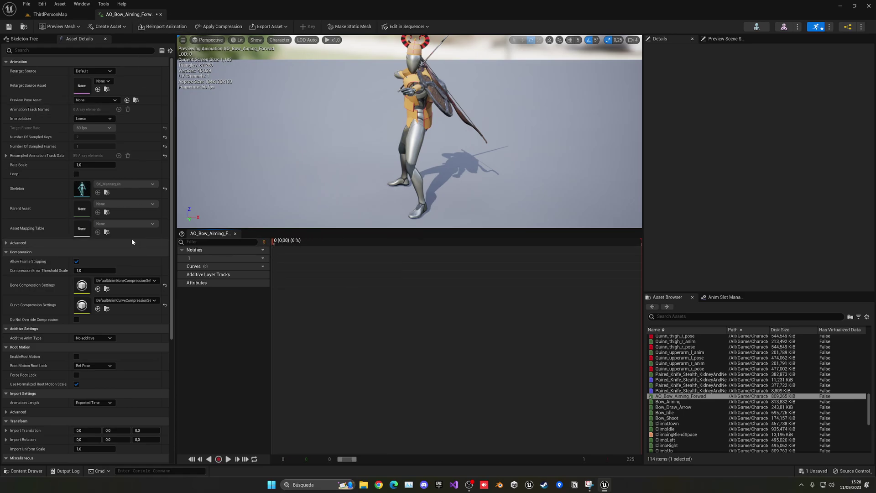
# - Set the additive type to Mesh Space and the base pose type to Selected animation scaled using Bow_Aiming, and save
pyautogui.click(93, 337)
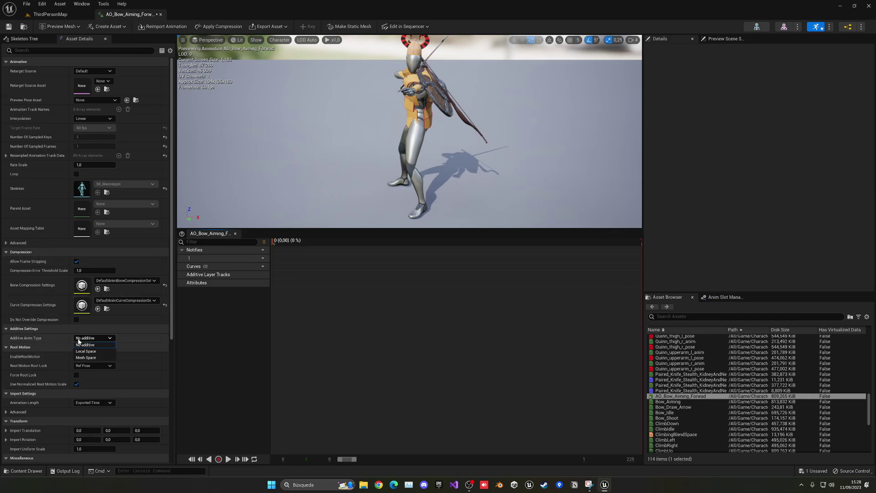
pyautogui.click(82, 355)
pyautogui.click(94, 347)
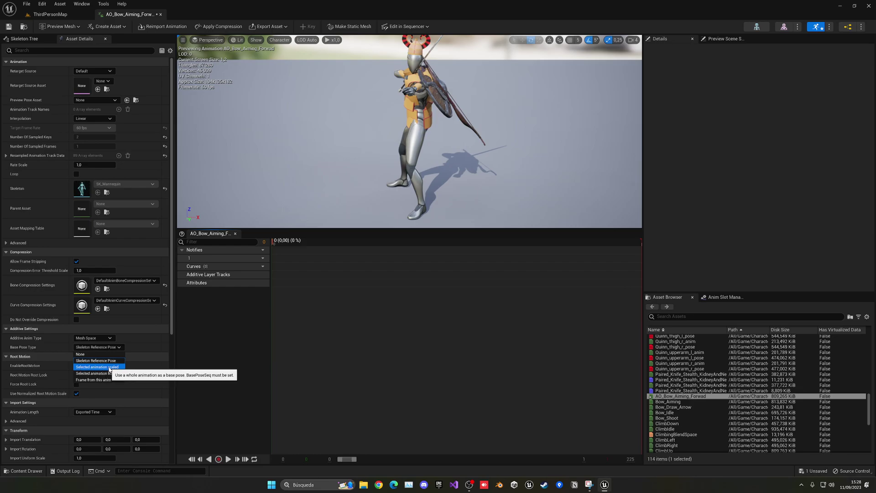
pyautogui.click(109, 368)
pyautogui.click(108, 357)
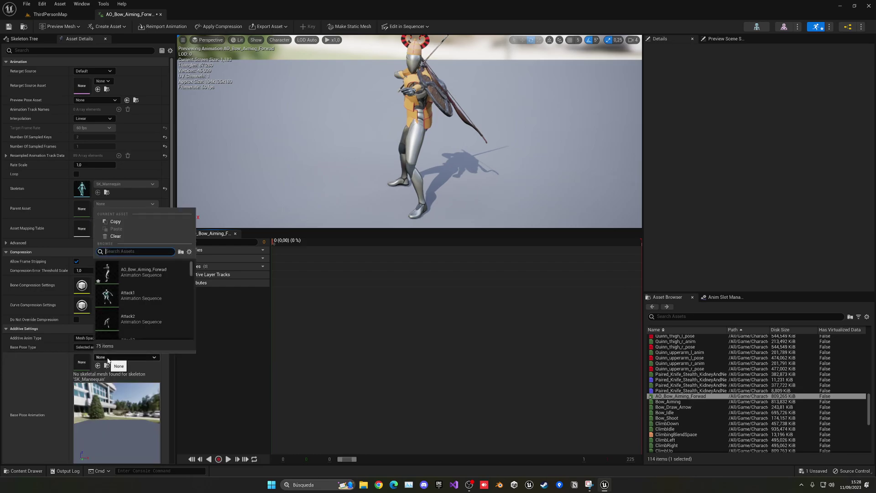
pyautogui.write('aiming')
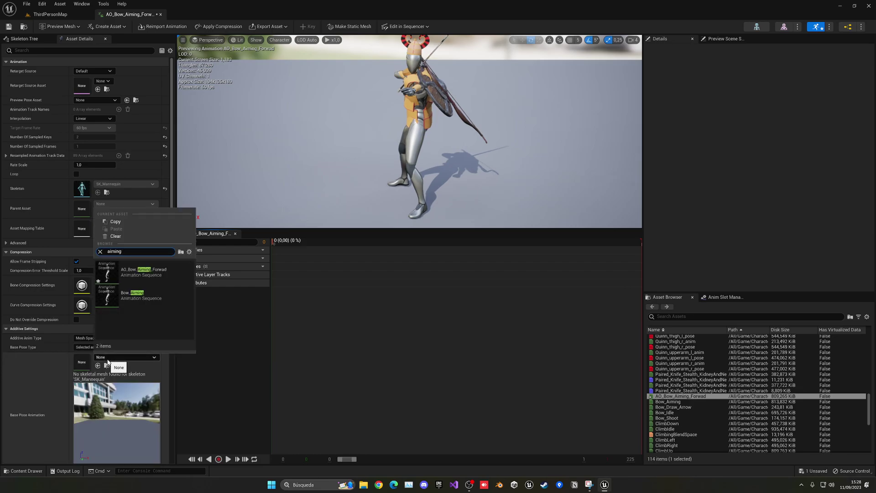
pyautogui.click(141, 299)
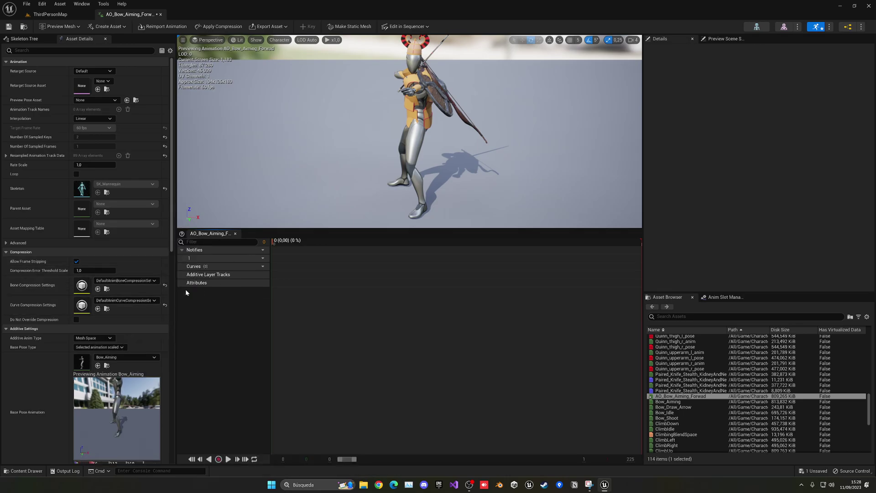
pyautogui.hotkey('ctrl', 's')
# - Preview the playback of AO_Bow_Aiming_Forwad and close its animation editor
pyautogui.press('space')
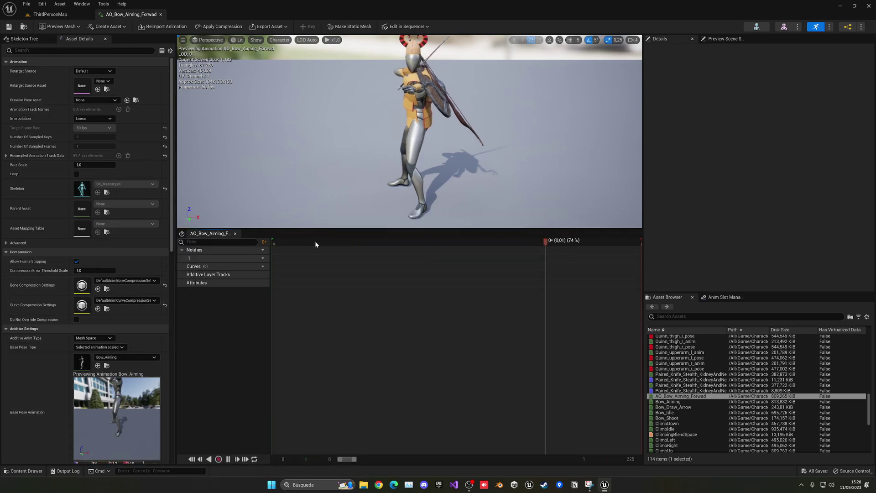
pyautogui.press('space')
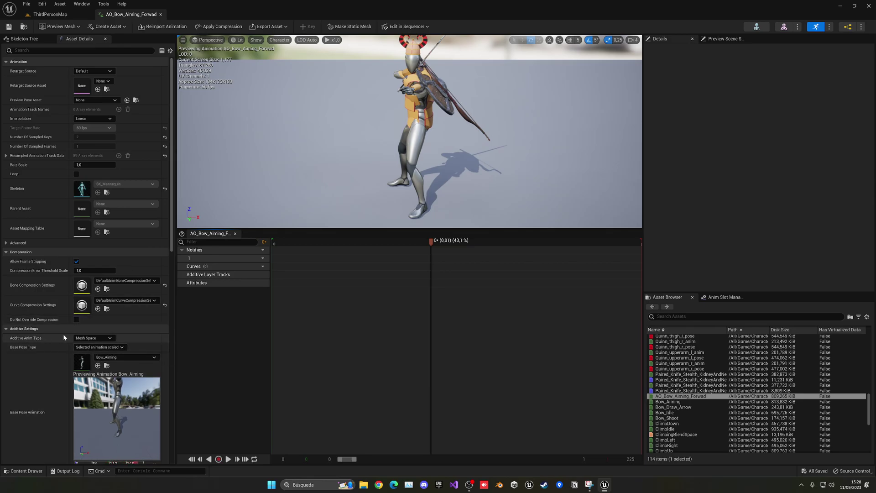
pyautogui.click(161, 14)
# - Duplicate AO_Bow_Aiming_Forwad in the AO_Aiming folder and name the copy AO_Bow_Aiming_Up
pyautogui.click(198, 423)
pyautogui.click(136, 394)
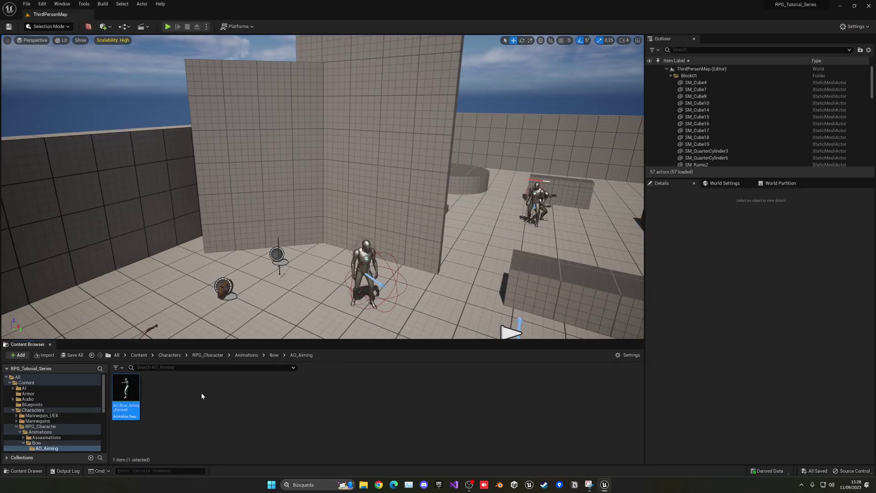
pyautogui.hotkey('ctrl', 'd')
pyautogui.write('AO_Bow_Aiming_')
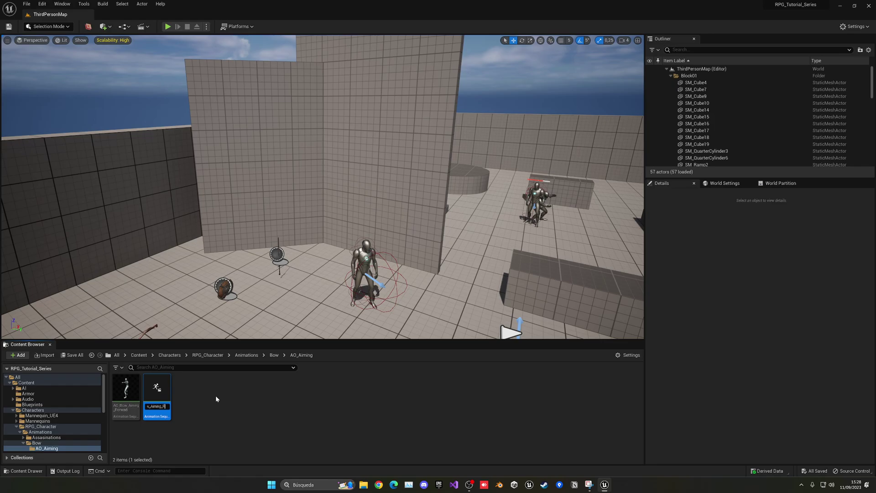
pyautogui.write('Up')
pyautogui.press('Return')
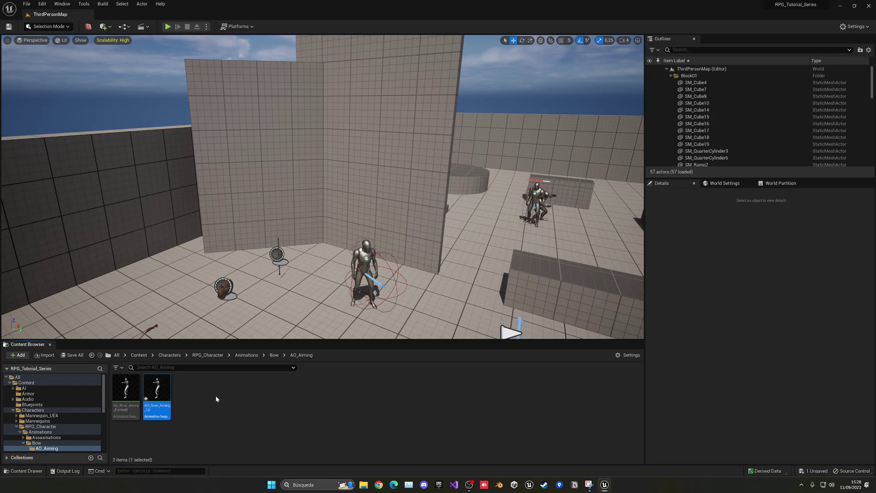
# - Open AO_Bow_Aiming_Up in a docked animation editor and set its playhead to frame 0
pyautogui.press('Return')
pyautogui.moveTo(601, 70); pyautogui.dragTo(181, 16)
pyautogui.click(275, 243)
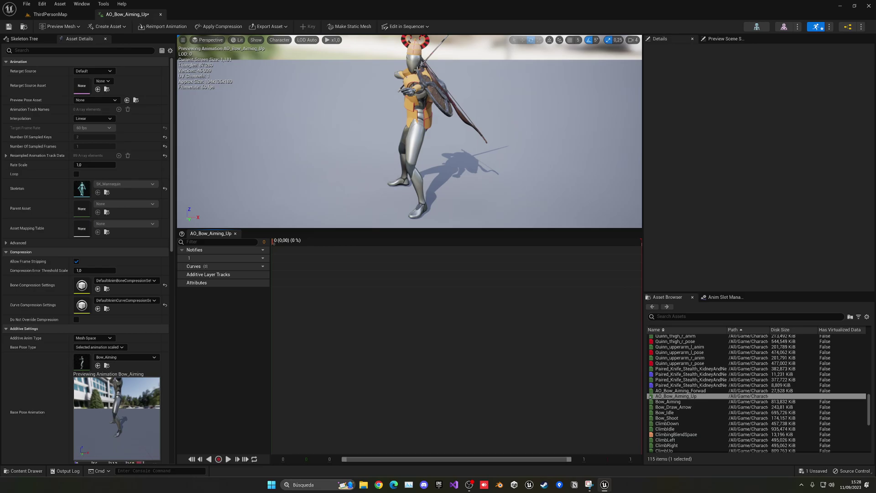
# - Rotate the spine_03 bone of AO_Bow_Aiming_Up by 65° so that the character aims upward
pyautogui.click(43, 40)
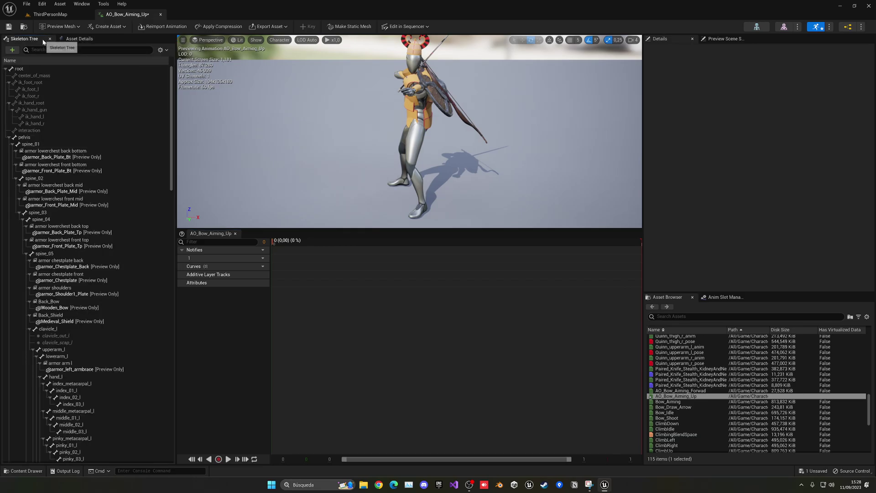
pyautogui.moveTo(331, 96); pyautogui.dragTo(434, 86, button='right')
pyautogui.click(68, 142)
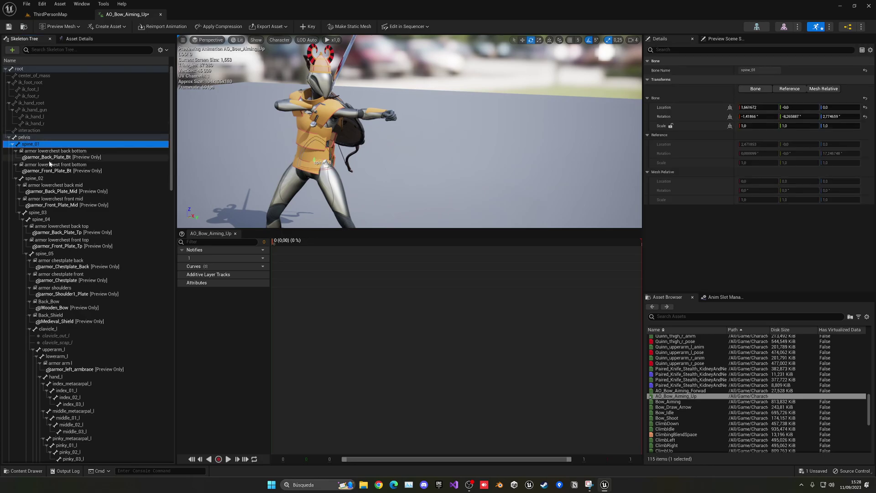
pyautogui.click(38, 178)
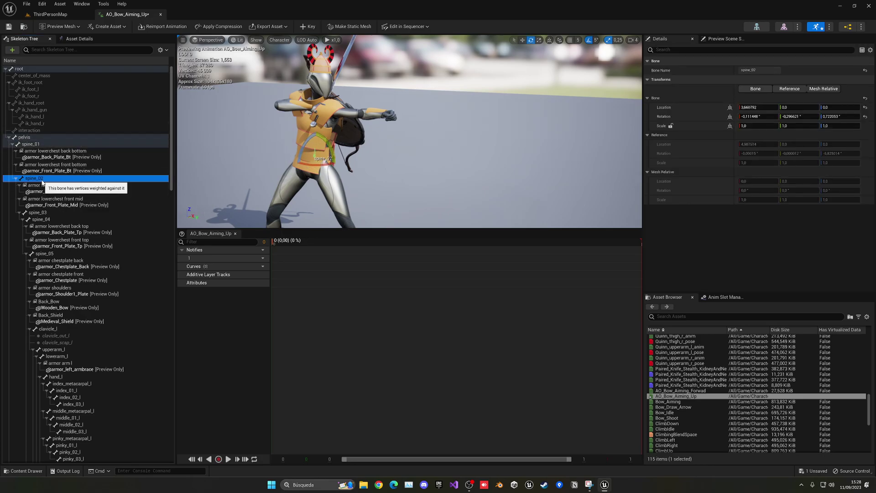
pyautogui.click(45, 219)
pyautogui.click(46, 214)
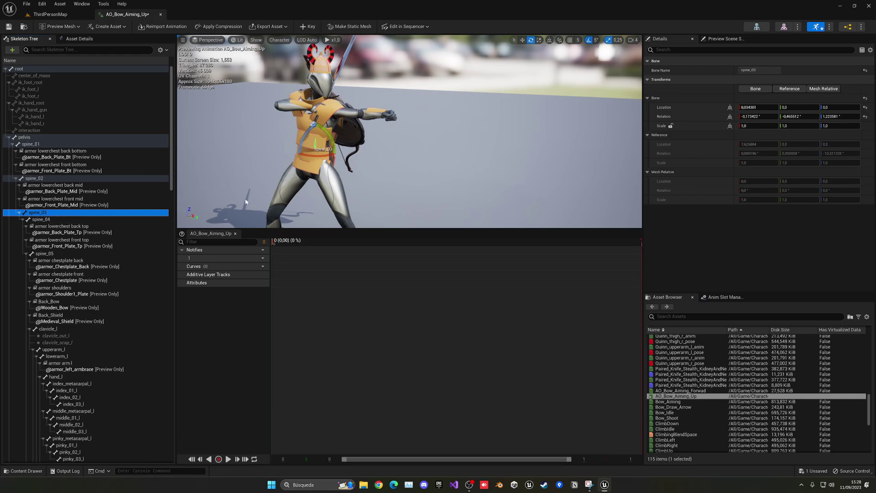
pyautogui.moveTo(360, 141); pyautogui.dragTo(385, 137, button='right')
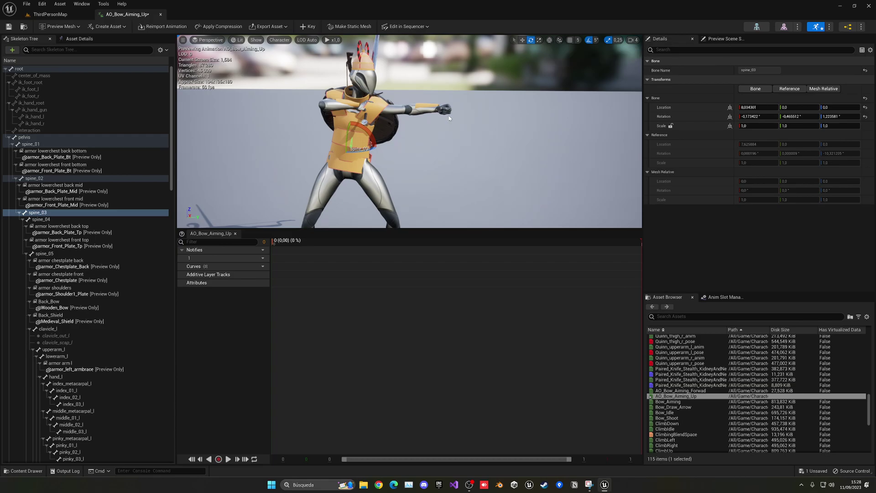
pyautogui.moveTo(449, 119); pyautogui.dragTo(408, 106)
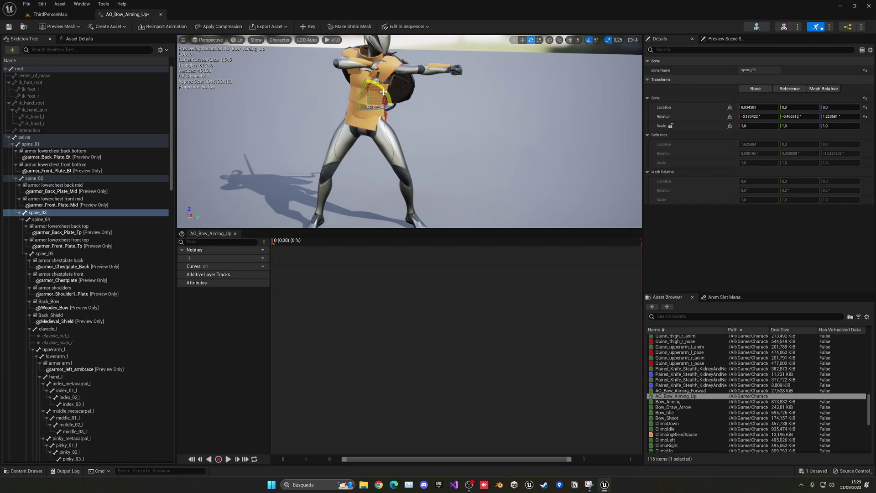
pyautogui.moveTo(384, 92); pyautogui.dragTo(346, 105)
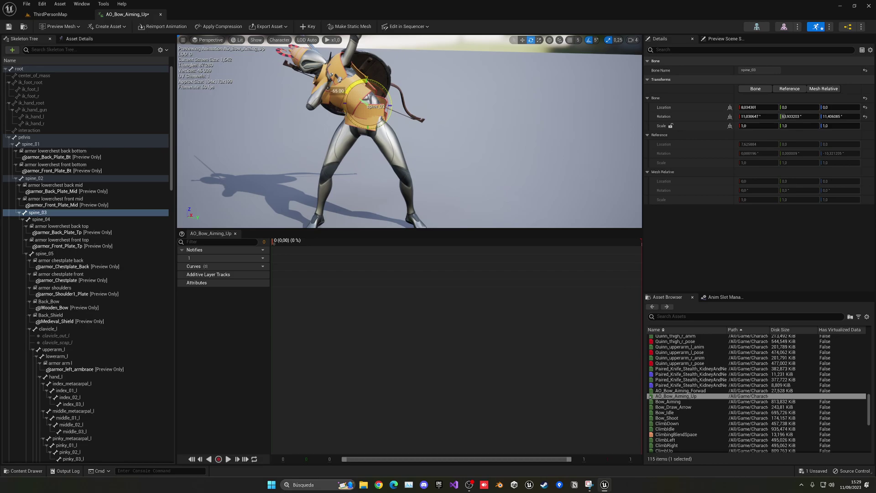
pyautogui.moveTo(346, 105); pyautogui.dragTo(346, 105)
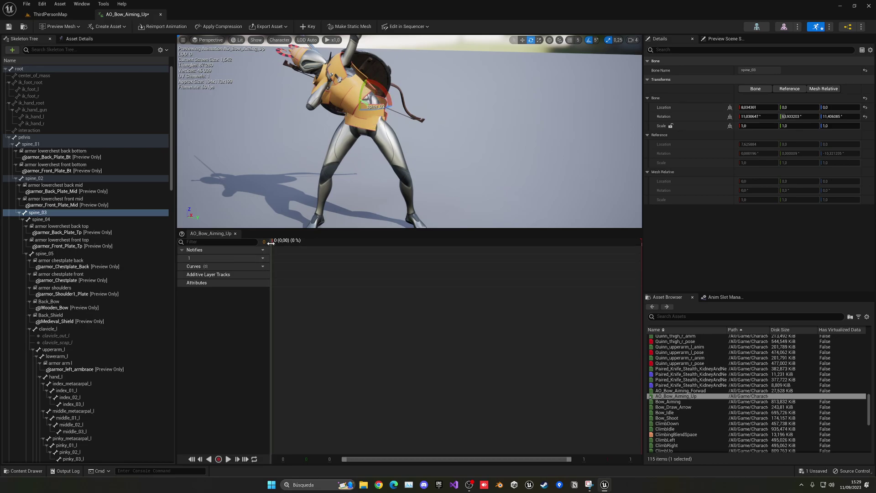
# - Key the rotated spine_03 pose in AO_Bow_Aiming_Up and check it in playback, ending with the animation saved and closed
pyautogui.click(308, 27)
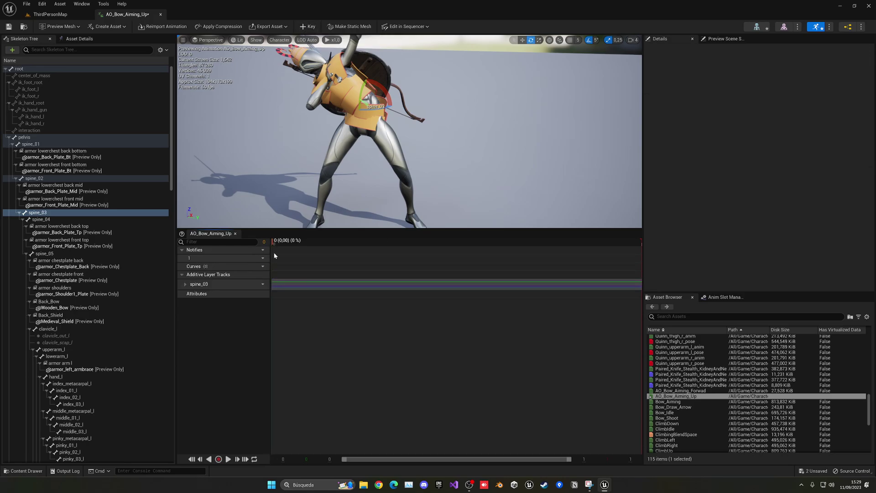
pyautogui.press('space')
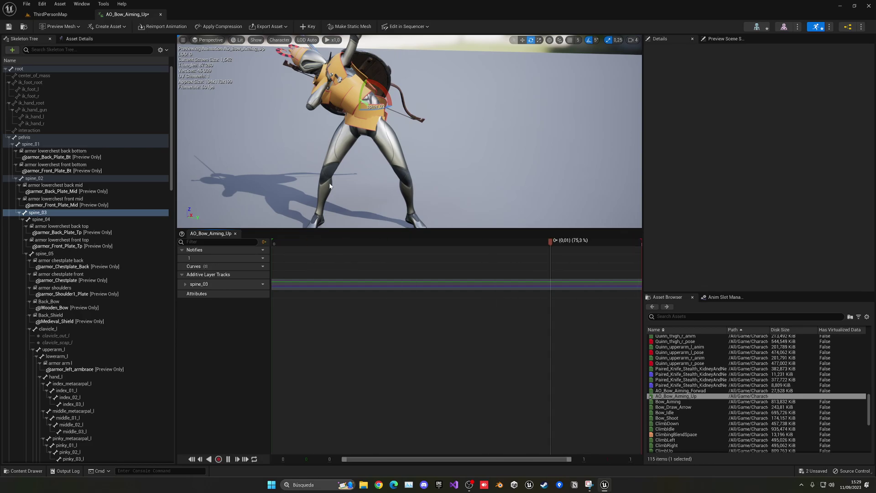
pyautogui.press('space')
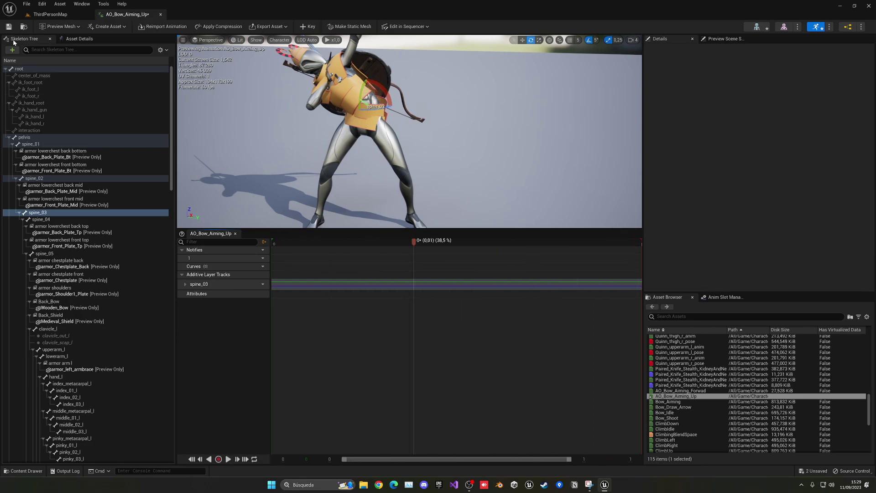
pyautogui.click(9, 27)
pyautogui.click(160, 14)
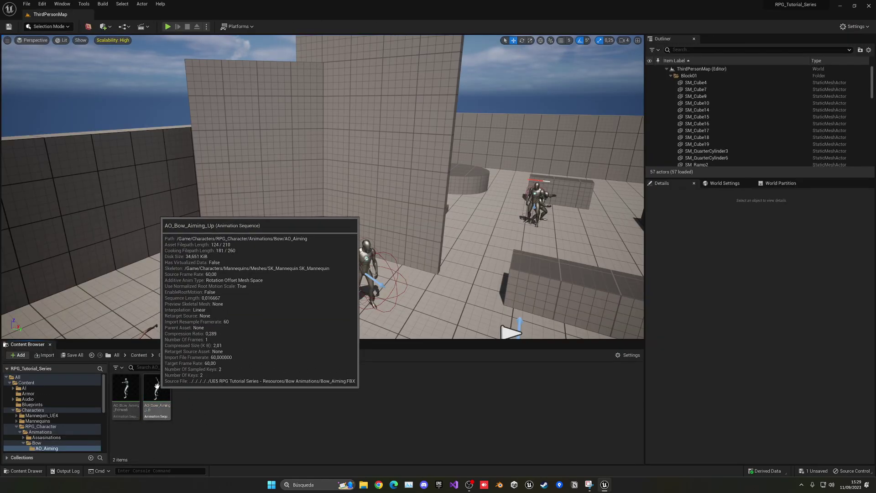
# - Duplicate AO_Bow_Aiming_Forwad in the AO_Aiming folder and name the copy AO_Bow_Aiming_Down
pyautogui.click(156, 387)
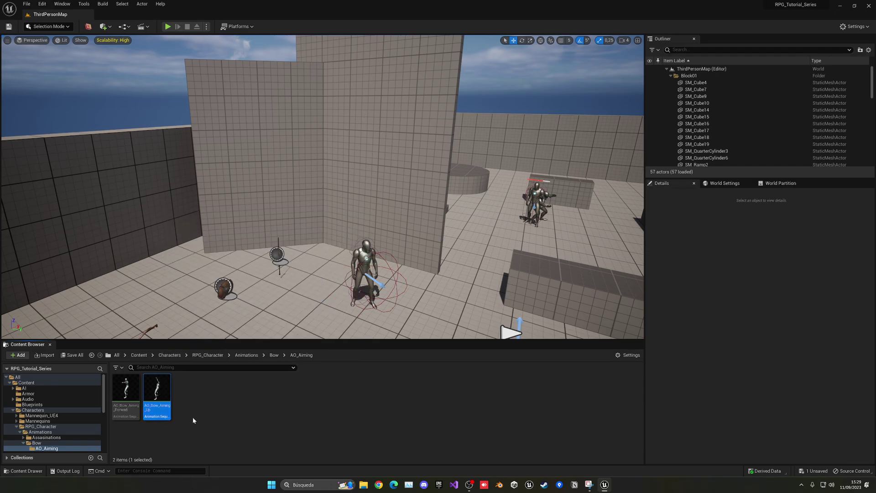
pyautogui.click(122, 406)
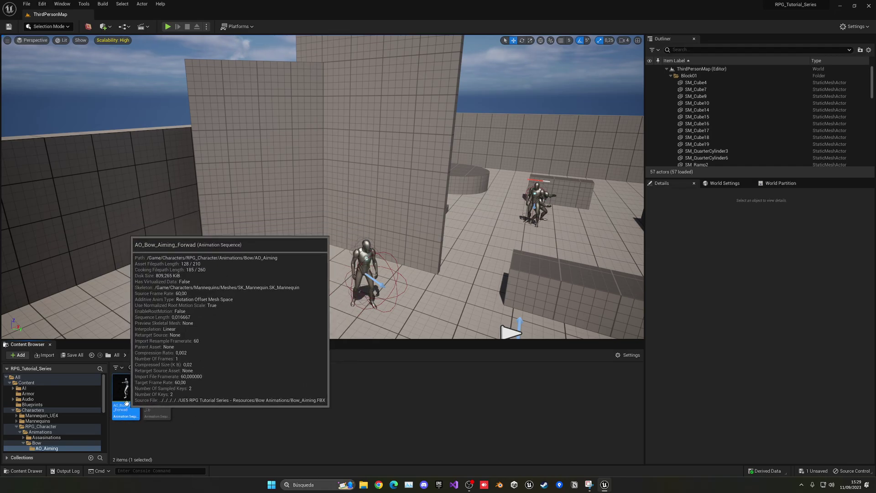
pyautogui.hotkey('ctrl', 'd')
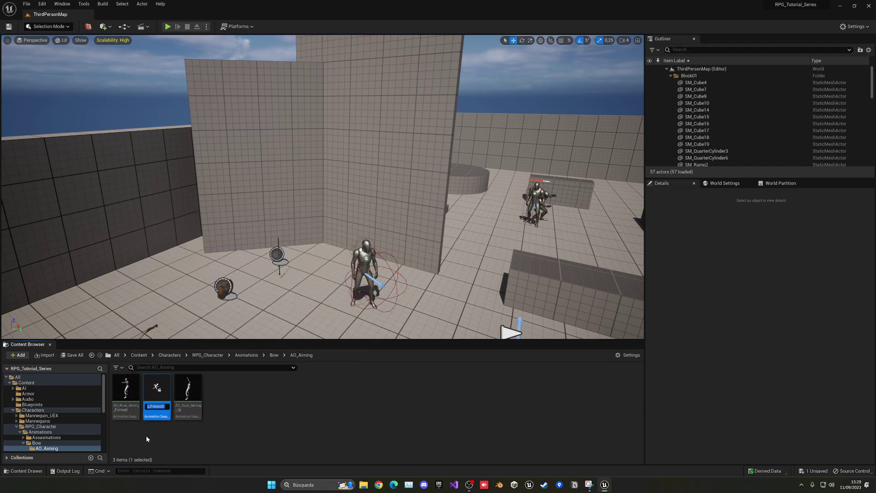
pyautogui.press('Right')
pyautogui.press('BackSpace')
pyautogui.press('BackSpace')
pyautogui.press('BackSpace')
pyautogui.press('BackSpace')
pyautogui.press('Return')
# - Open AO_Bow_Aiming_Down in a docked animation editor with the spine_03 bone selected and the playhead at frame 0
pyautogui.press('Return')
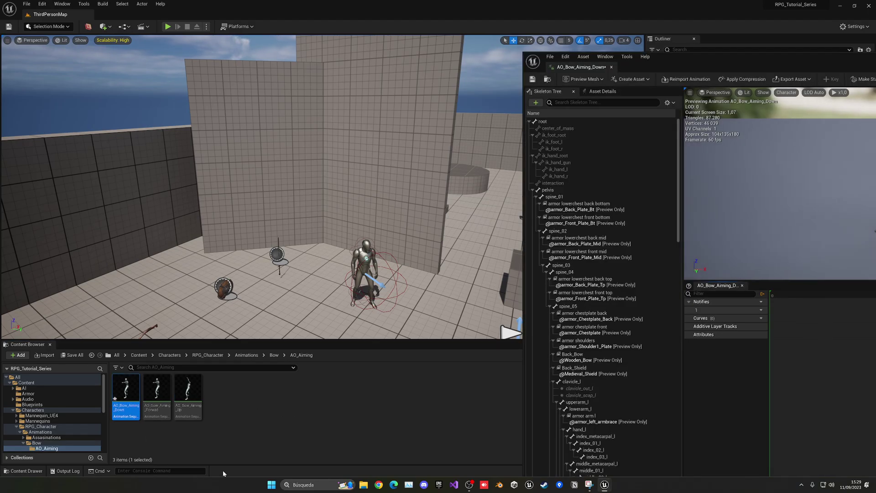
pyautogui.moveTo(583, 67); pyautogui.dragTo(235, 16)
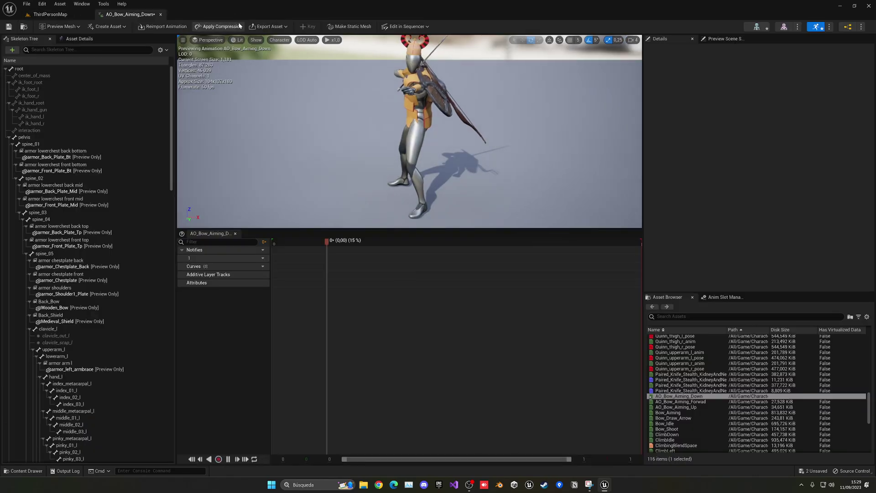
pyautogui.click(38, 212)
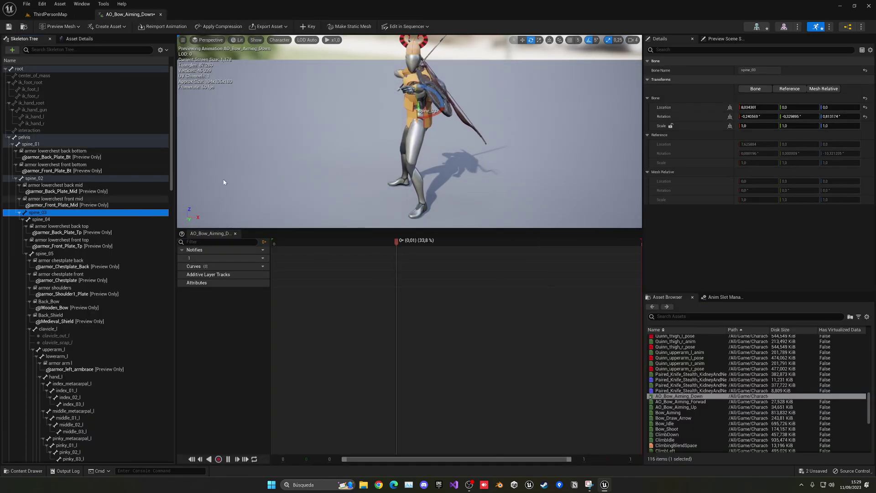
pyautogui.moveTo(438, 132); pyautogui.dragTo(392, 133, button='right')
pyautogui.click(550, 40)
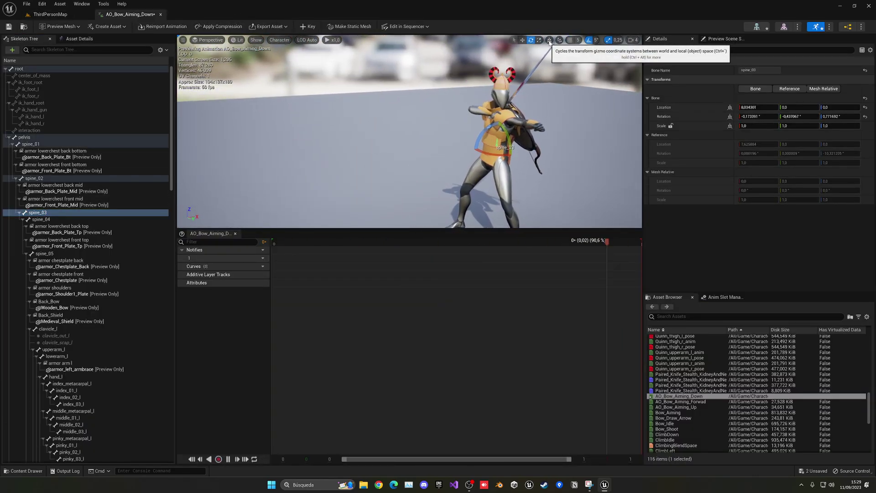
pyautogui.moveTo(519, 100); pyautogui.dragTo(543, 107, button='right')
pyautogui.click(549, 40)
pyautogui.moveTo(465, 105); pyautogui.dragTo(433, 100, button='right')
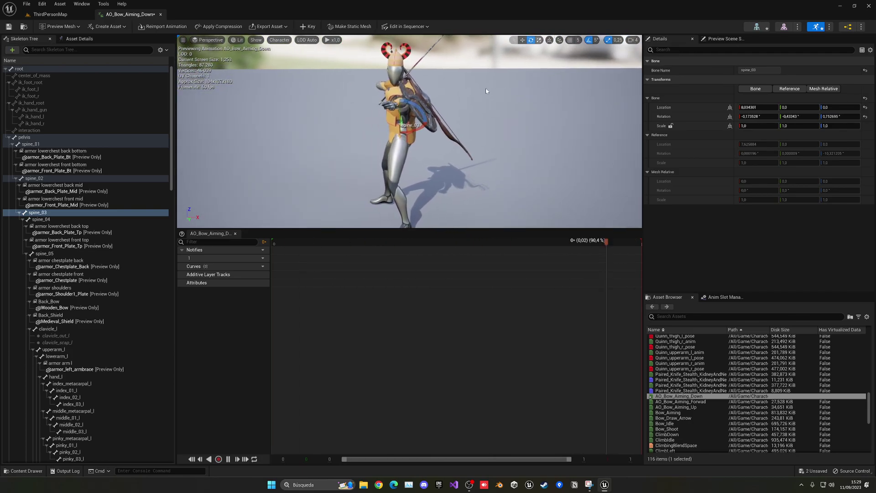
pyautogui.moveTo(322, 243); pyautogui.dragTo(232, 248)
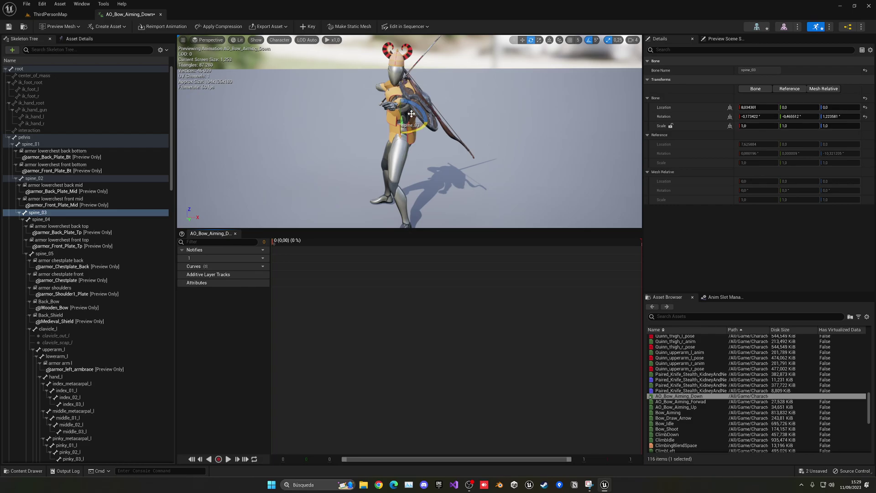
# - Switch the rotation gizmo's coordinate system and rotate spine_03 to about -65° on Y so that the character aims downward
pyautogui.click(550, 42)
pyautogui.moveTo(512, 100); pyautogui.dragTo(442, 90, button='right')
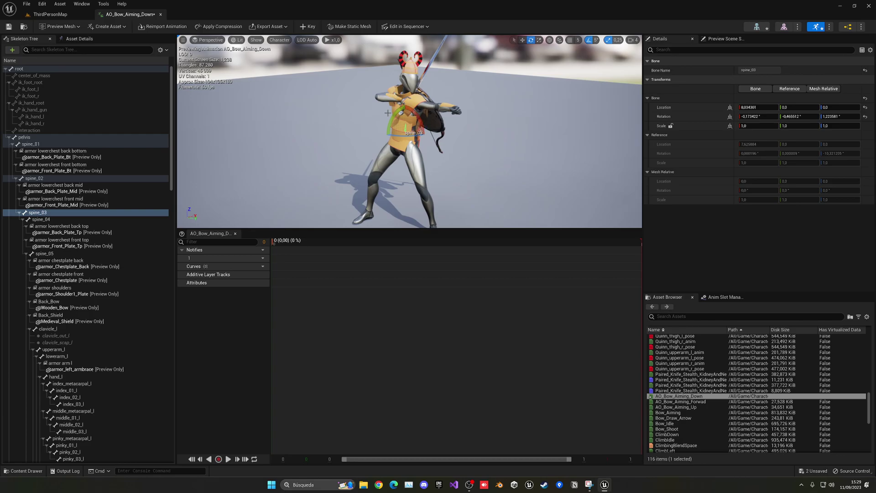
pyautogui.moveTo(388, 112); pyautogui.dragTo(346, 99, button='right')
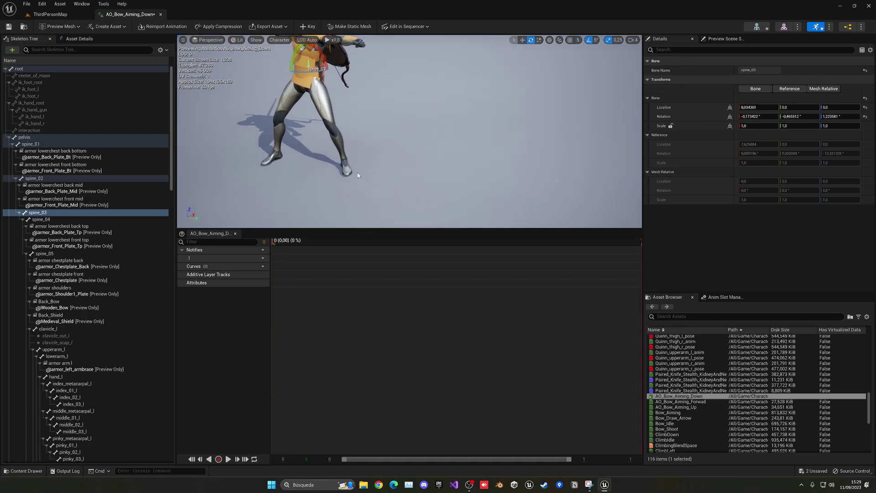
pyautogui.moveTo(358, 175); pyautogui.dragTo(368, 194, button='right')
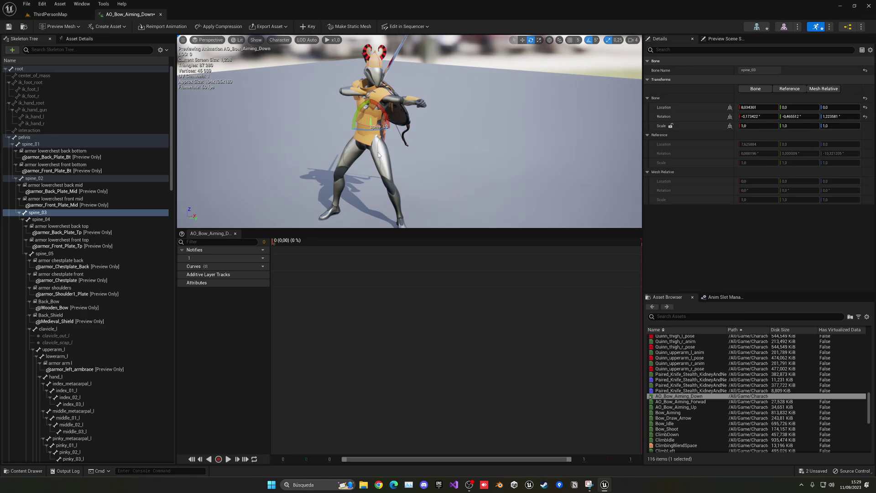
pyautogui.moveTo(384, 113); pyautogui.dragTo(393, 116)
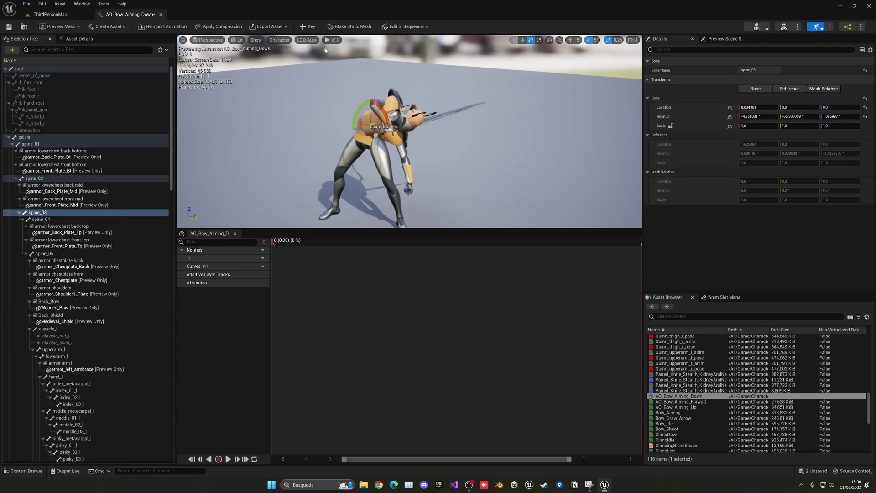
# - Key the downward spine_03 pose in AO_Bow_Aiming_Down, and save and close the animation
pyautogui.click(305, 26)
pyautogui.hotkey('ctrl', 's')
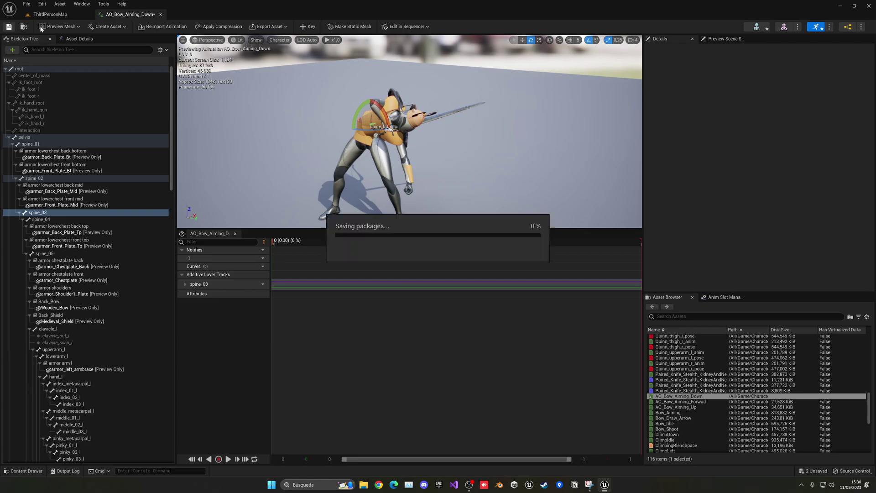
pyautogui.click(160, 14)
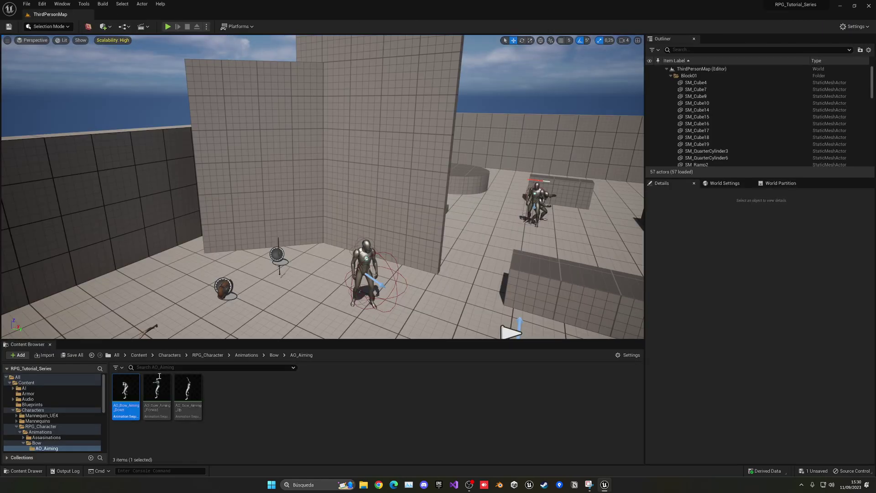
# - Create an Aim Offset asset for the SK_Mannequin skeleton in the AO_Aiming folder and name it AO_Bow_Aiming
pyautogui.rightClick(236, 402)
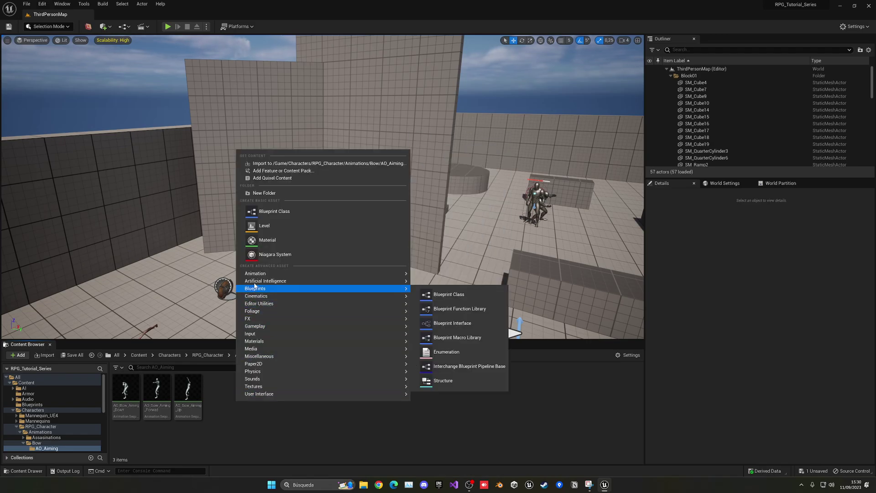
pyautogui.moveTo(258, 276)
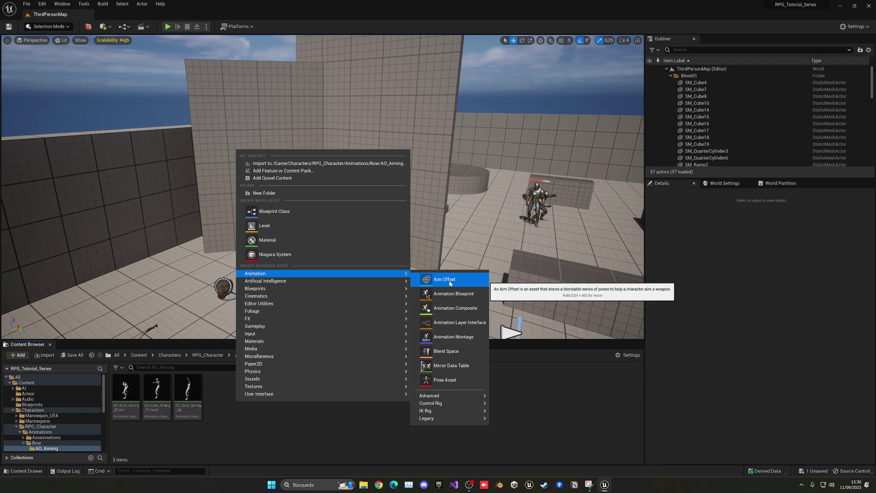
pyautogui.click(449, 280)
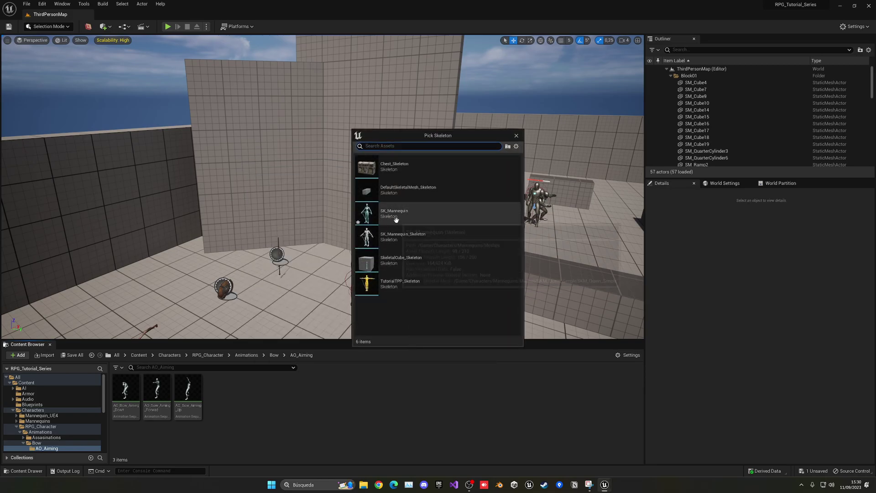
pyautogui.click(396, 219)
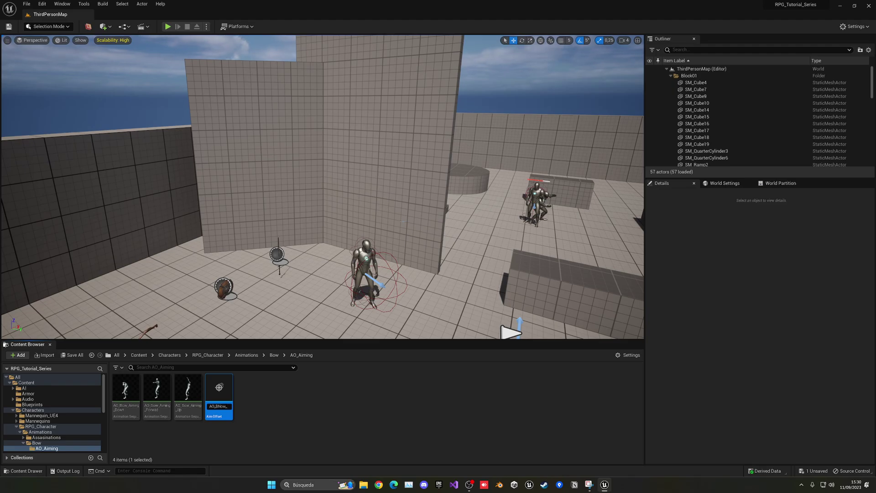
pyautogui.press('Return')
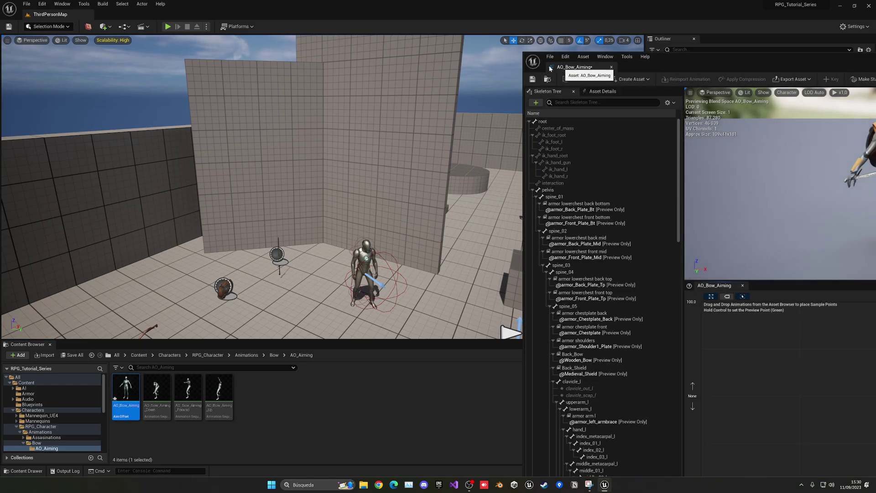
# - Dock the AO_Bow_Aiming editor and name the aim offset's horizontal axis Pitch
pyautogui.moveTo(555, 69); pyautogui.dragTo(183, 18)
pyautogui.click(89, 41)
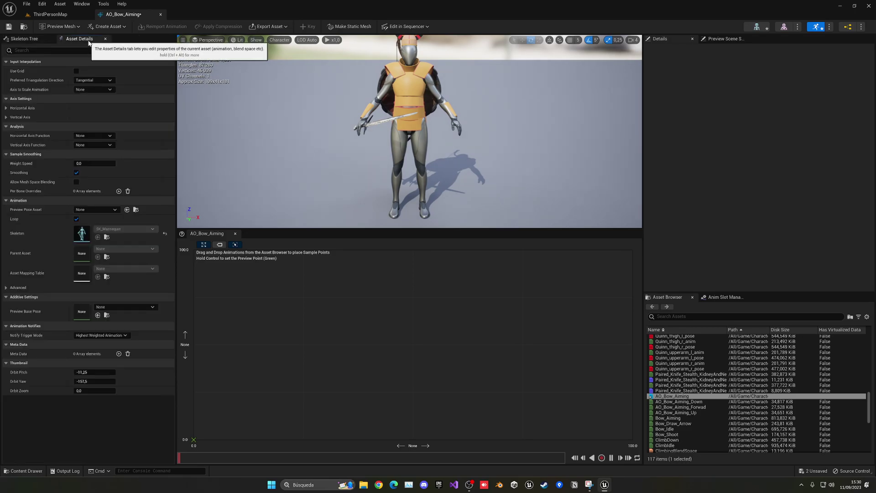
pyautogui.click(7, 108)
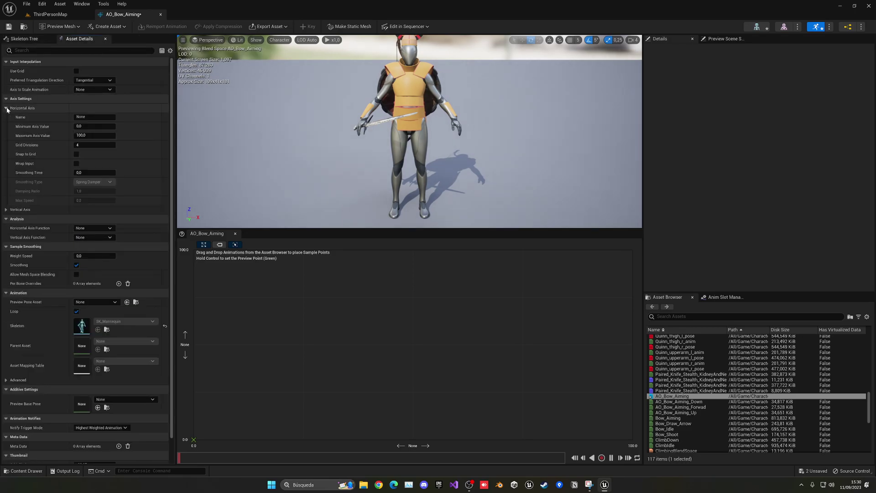
pyautogui.click(74, 117)
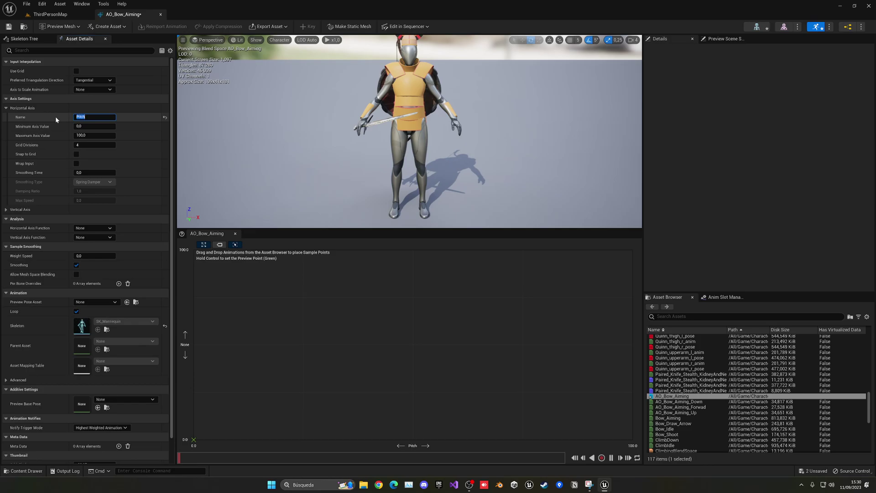
# - Set the Pitch axis range from -90 to 90 and enable Snap to Grid for the horizontal axis
pyautogui.click(88, 127)
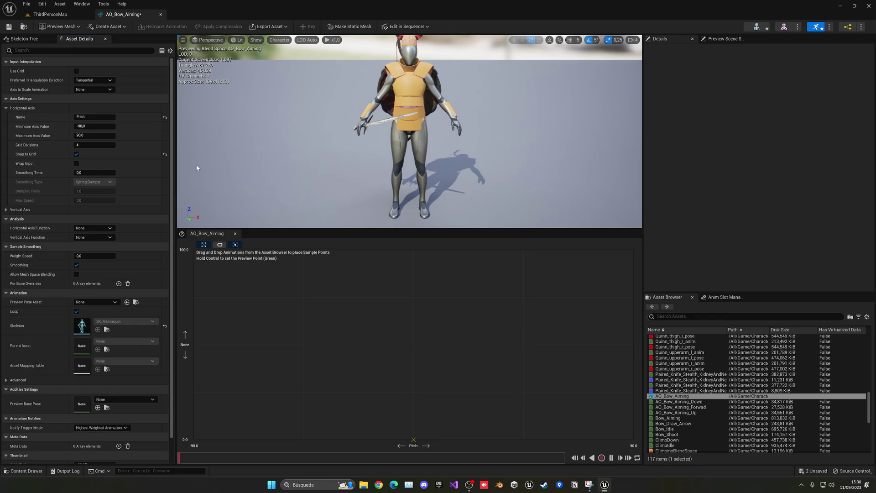
pyautogui.click(82, 3)
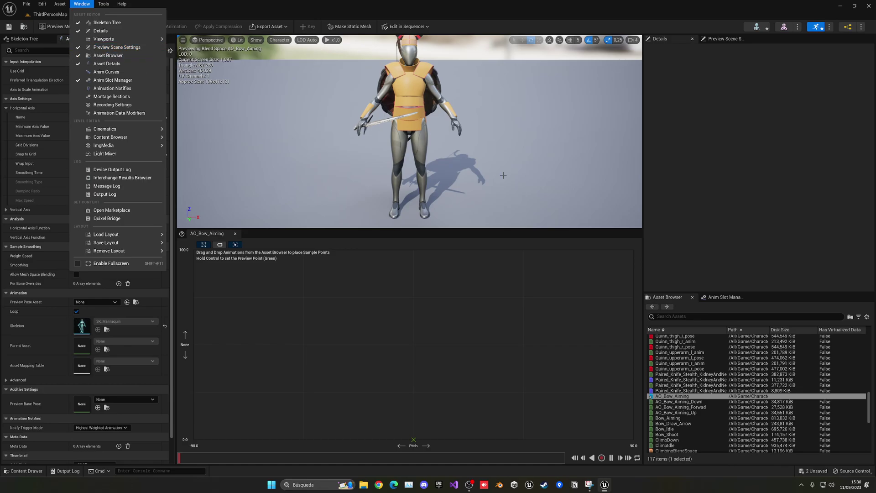
# - Filter the assets by "ao" and place AO_Bow_Aiming_Down on the blend grid at Pitch -90, about halfway up
pyautogui.click(669, 319)
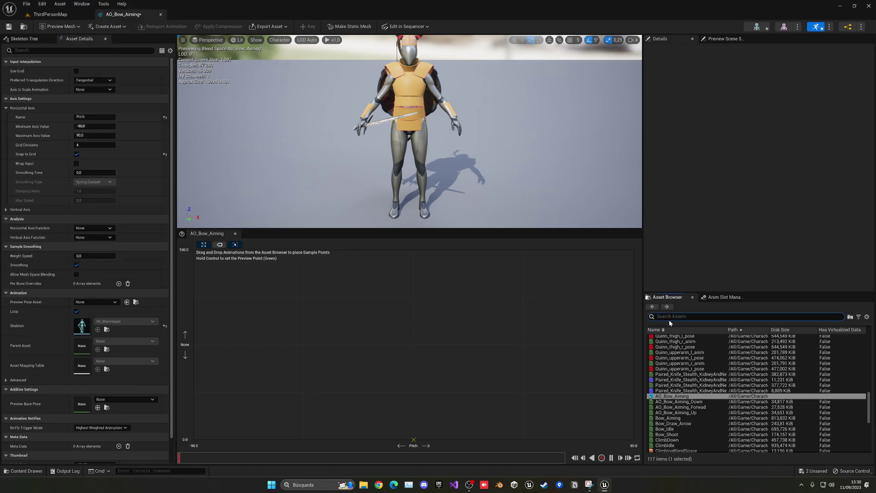
pyautogui.write('ao')
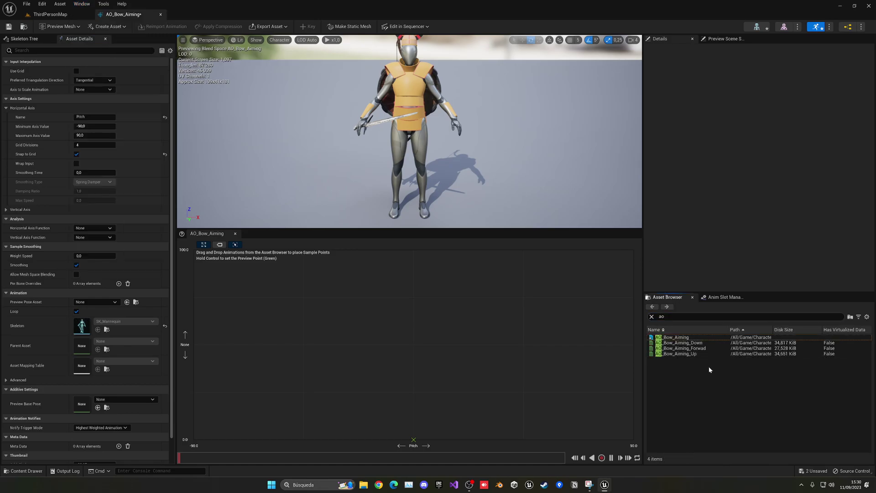
pyautogui.click(687, 348)
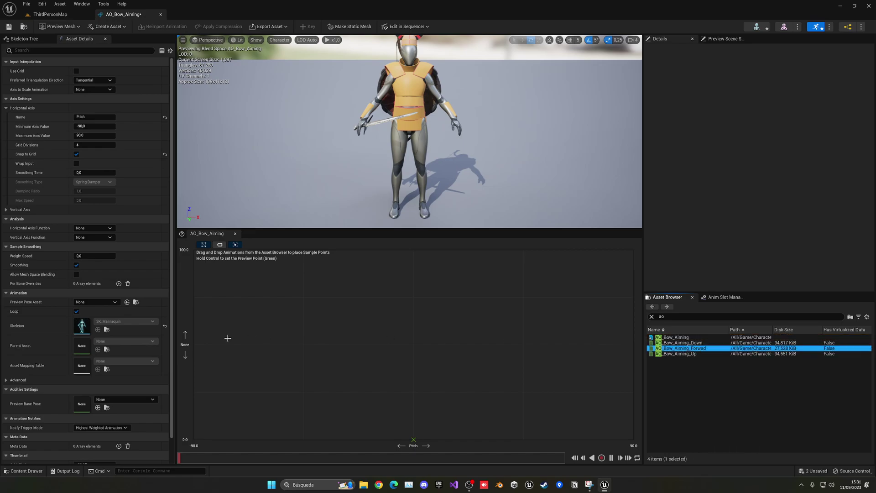
pyautogui.moveTo(686, 342); pyautogui.dragTo(194, 347)
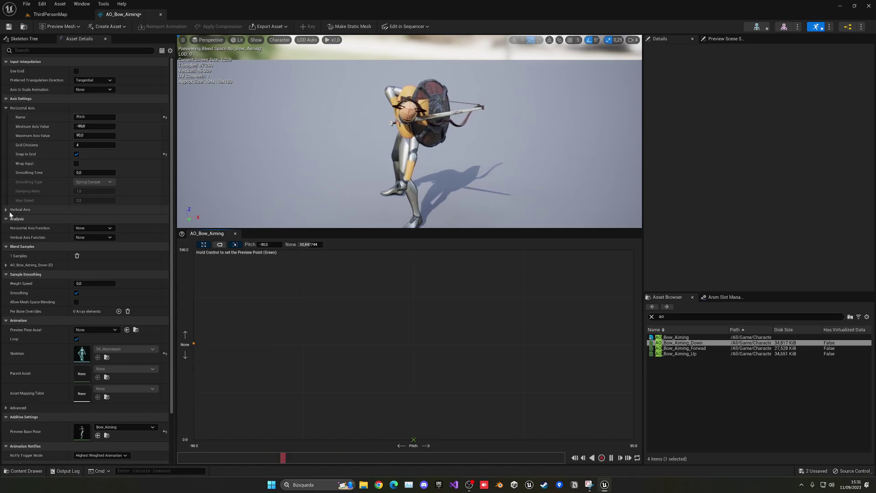
# - Enable Snap to Grid for the vertical axis so that the placed sample lines up at 50
pyautogui.click(50, 210)
pyautogui.click(76, 257)
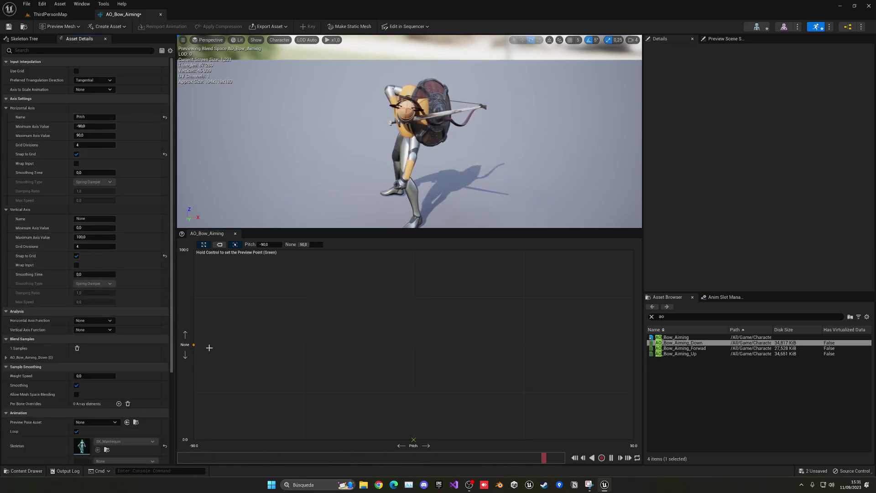
pyautogui.click(30, 211)
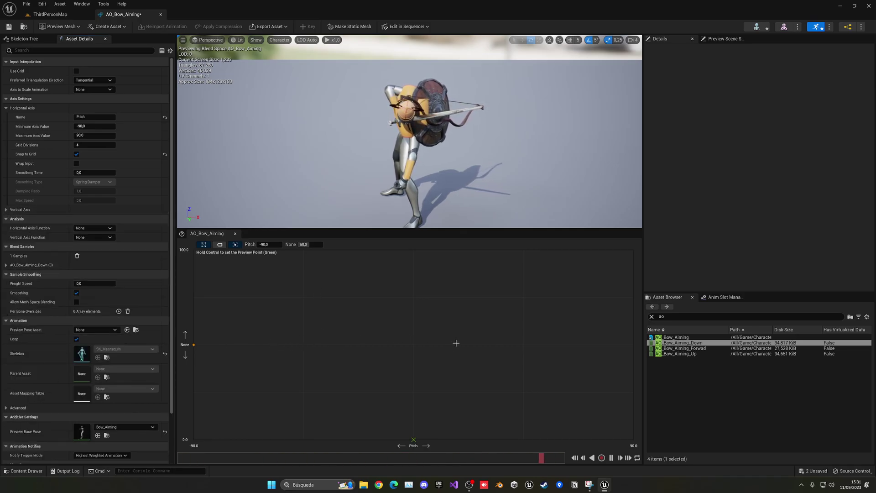
# - Place AO_Bow_Aiming_Forwad at Pitch 0 and AO_Bow_Aiming_Up at Pitch 90 on the same row, and save and close the aim offset
pyautogui.moveTo(680, 348); pyautogui.dragTo(413, 344)
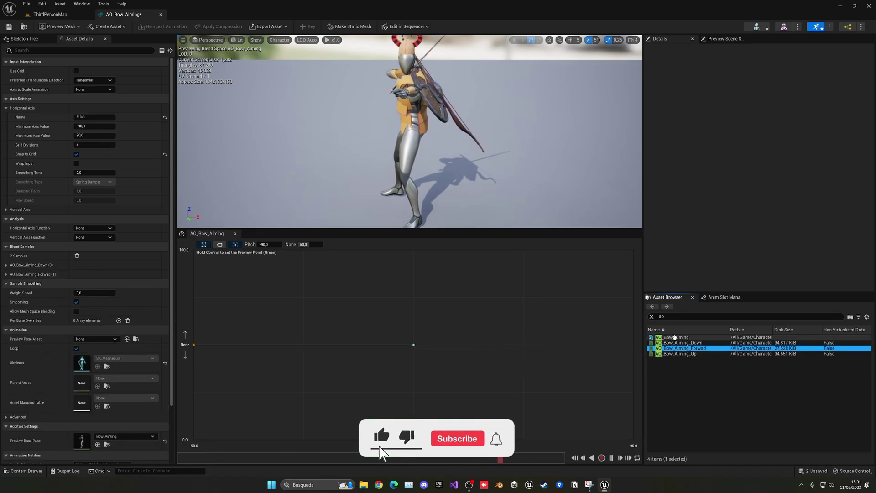
pyautogui.moveTo(680, 354); pyautogui.dragTo(630, 347)
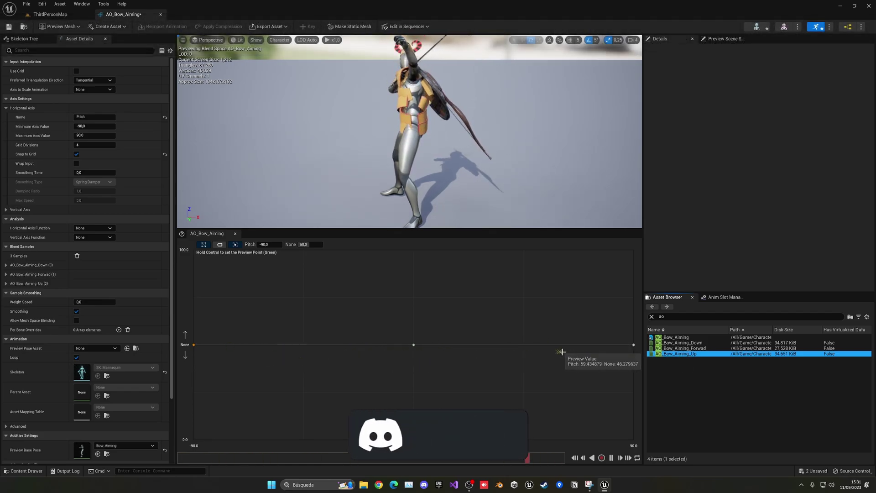
pyautogui.click(8, 26)
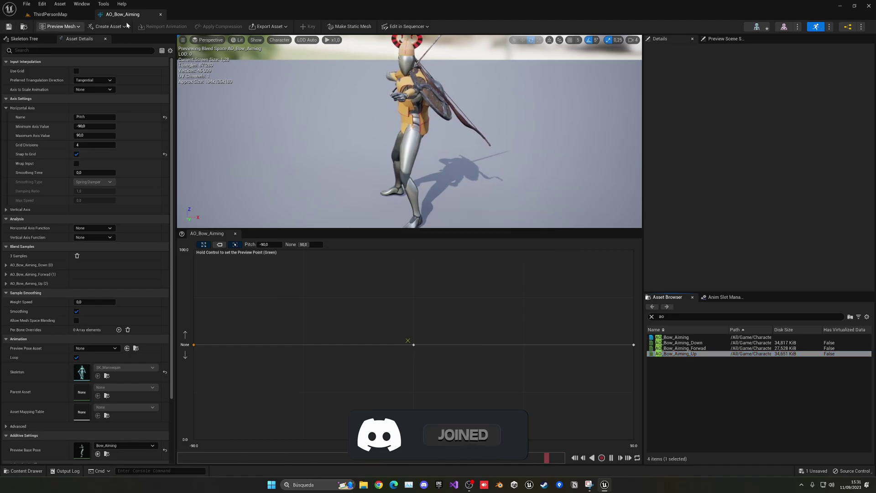
pyautogui.click(160, 14)
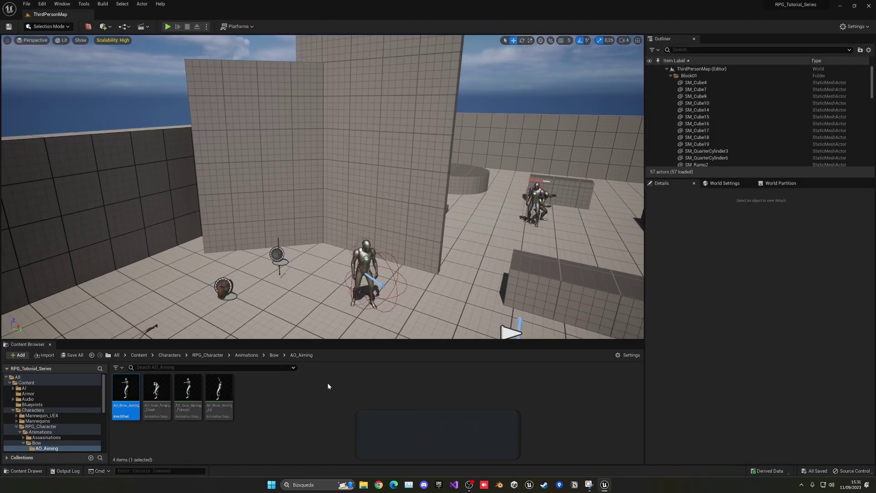
# - Open the ABP_RPGCharacter animation blueprint from the RPG_Character Animations folder
pyautogui.click(320, 385)
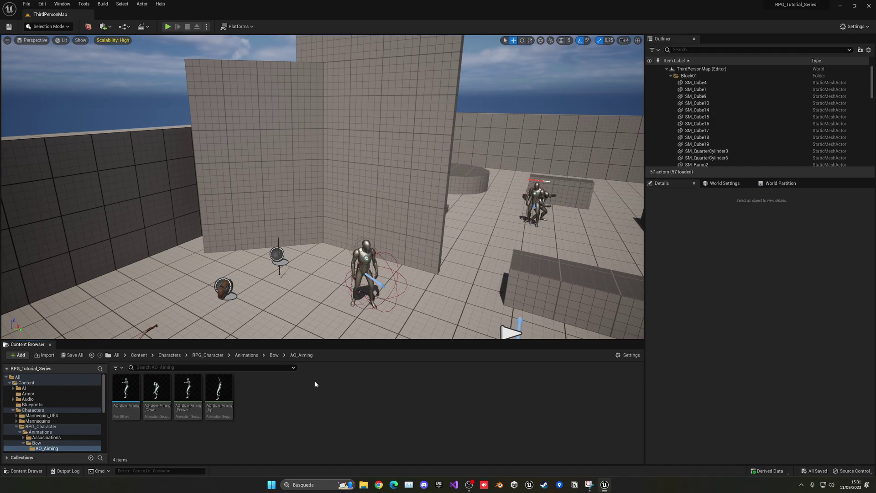
pyautogui.click(213, 355)
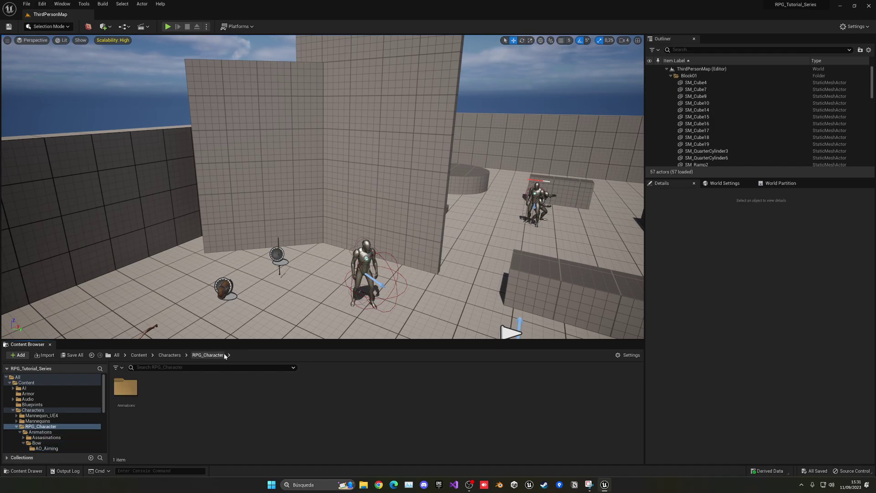
pyautogui.doubleClick(124, 394)
pyautogui.click(467, 386)
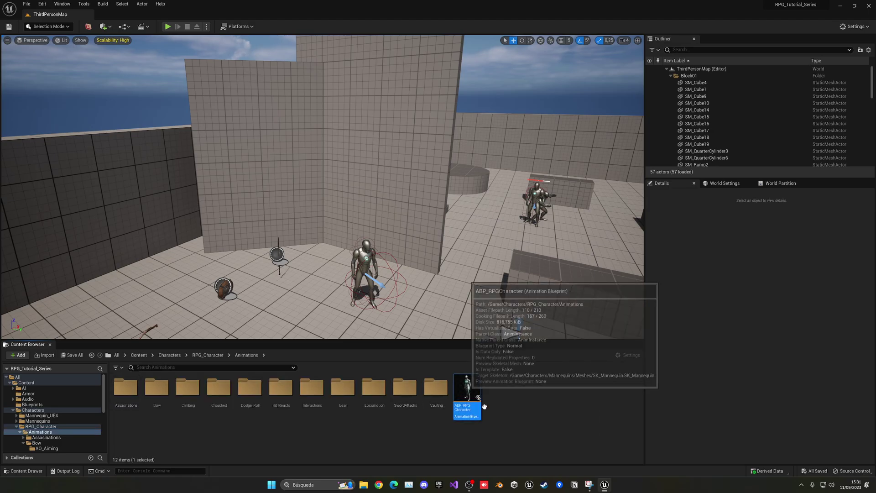
pyautogui.doubleClick(484, 405)
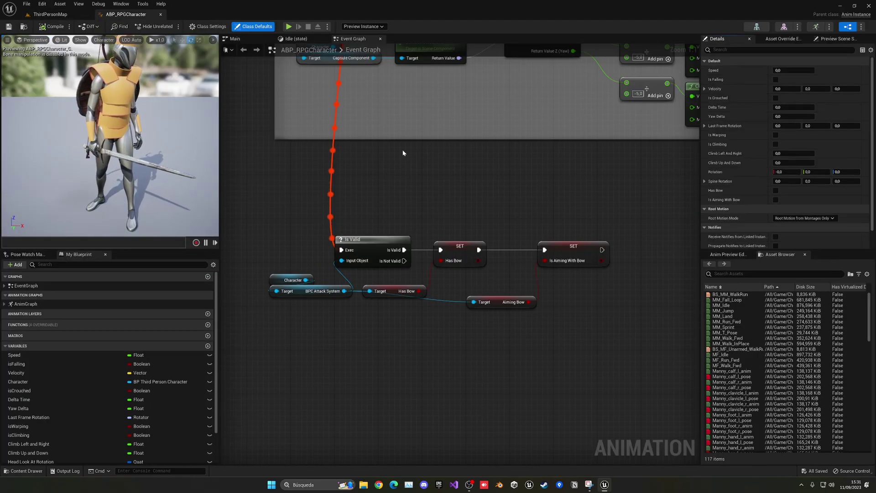
# - Go to the AnimGraph of the animation blueprint and close the Idle and Main graphs
pyautogui.scroll(-6, 403, 153)
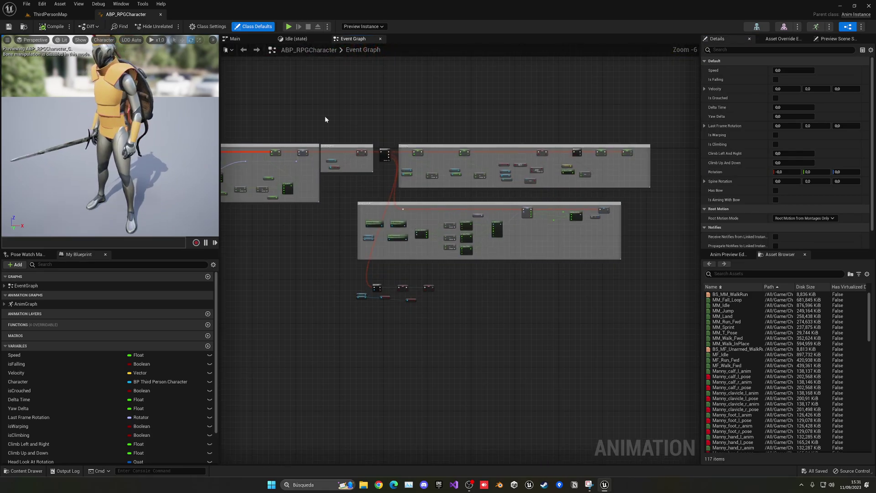
pyautogui.middleClick(304, 41)
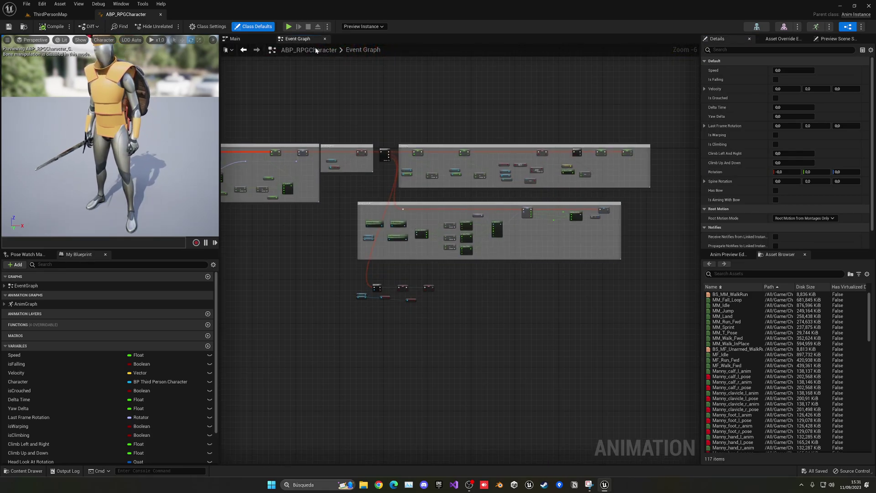
pyautogui.click(257, 40)
pyautogui.moveTo(256, 40); pyautogui.dragTo(297, 40)
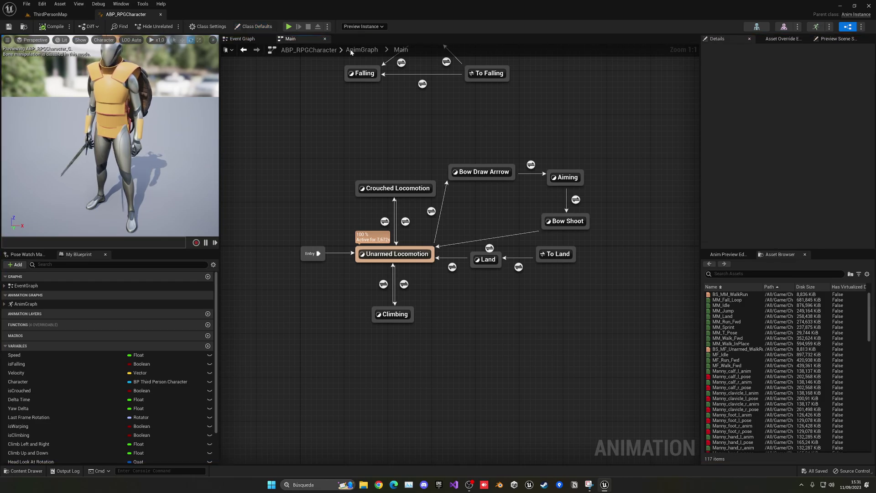
pyautogui.click(362, 51)
pyautogui.middleClick(313, 40)
# - Make room before the Output Pose and add the AO_Bow_Aiming aim offset to the AnimGraph there
pyautogui.moveTo(497, 184); pyautogui.dragTo(412, 146, button='right')
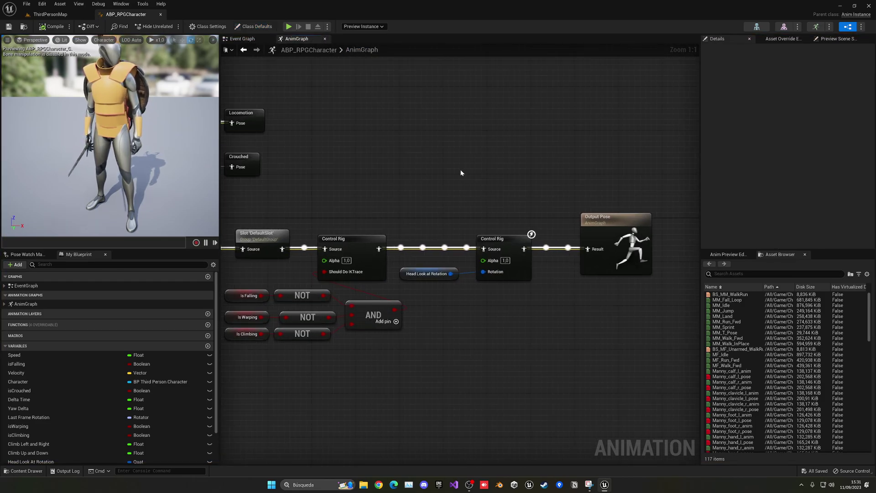
pyautogui.scroll(-1, 462, 172)
pyautogui.moveTo(580, 214); pyautogui.dragTo(460, 201, button='right')
pyautogui.moveTo(460, 201); pyautogui.dragTo(497, 201)
pyautogui.scroll(1, 502, 206)
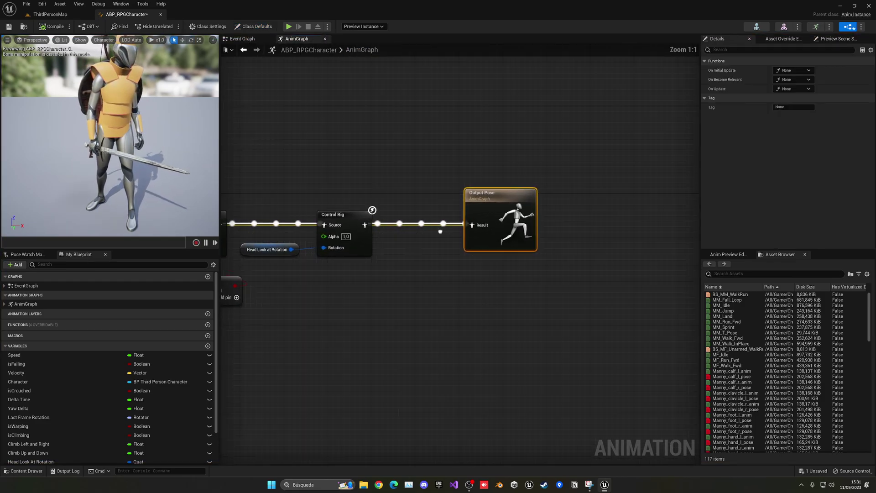
pyautogui.click(731, 274)
pyautogui.write('ao')
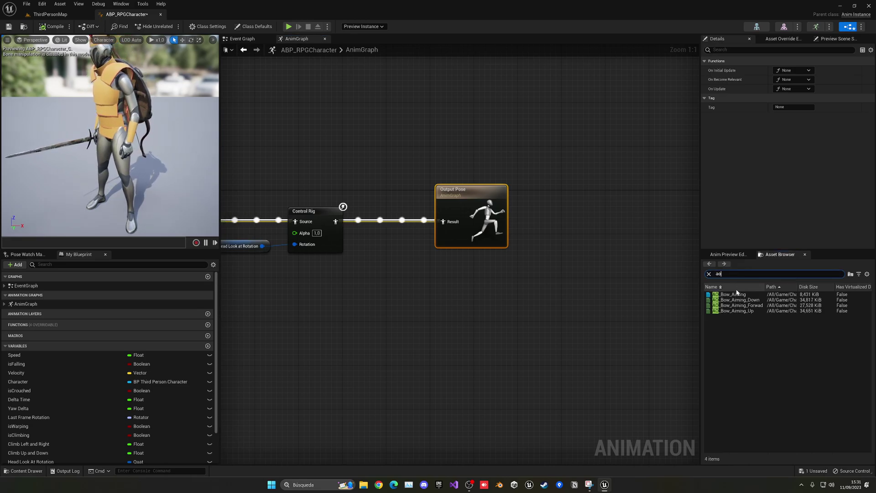
pyautogui.moveTo(730, 294); pyautogui.dragTo(397, 223)
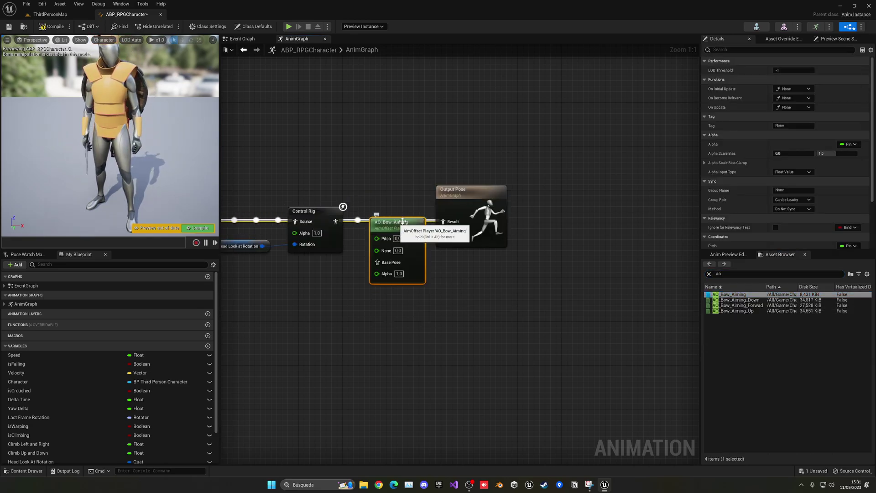
# - Wire AO_Bow_Aiming between the last Control Rig and the Output Pose through its Base Pose input, and space out the nodes
pyautogui.moveTo(458, 211); pyautogui.dragTo(473, 211)
pyautogui.moveTo(474, 212); pyautogui.dragTo(523, 219, button='right')
pyautogui.moveTo(386, 228); pyautogui.dragTo(428, 270)
pyautogui.moveTo(450, 239); pyautogui.dragTo(511, 230)
pyautogui.moveTo(492, 217); pyautogui.dragTo(555, 206, button='right')
pyautogui.moveTo(507, 209); pyautogui.dragTo(512, 203)
pyautogui.scroll(2, 503, 236)
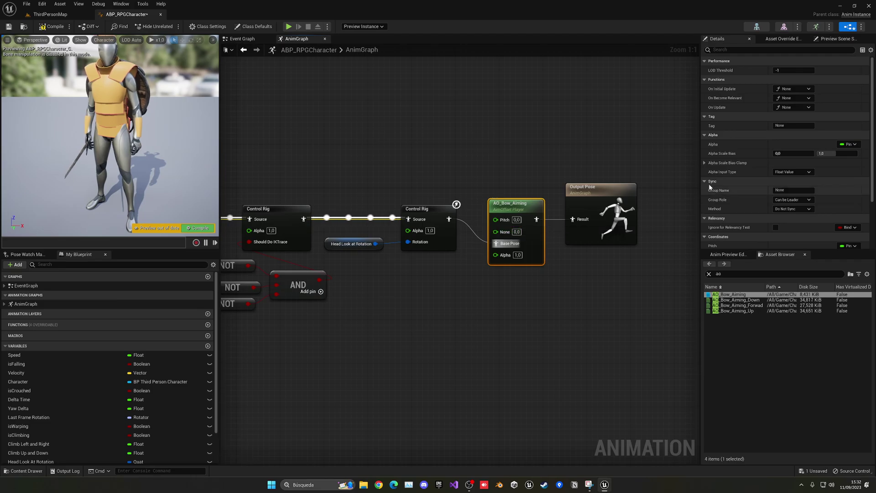
# - Stop exposing the unused None coordinate as a pin on the AO_Bow_Aiming node
pyautogui.scroll(-3, 717, 188)
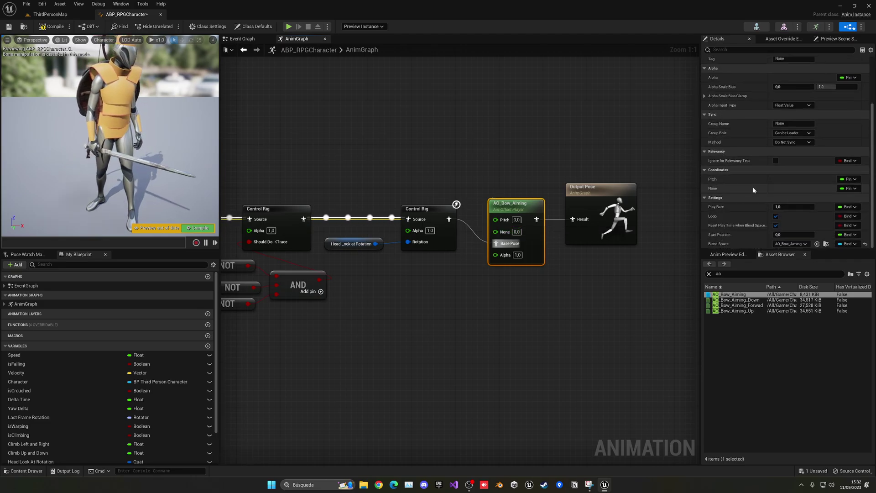
pyautogui.click(848, 189)
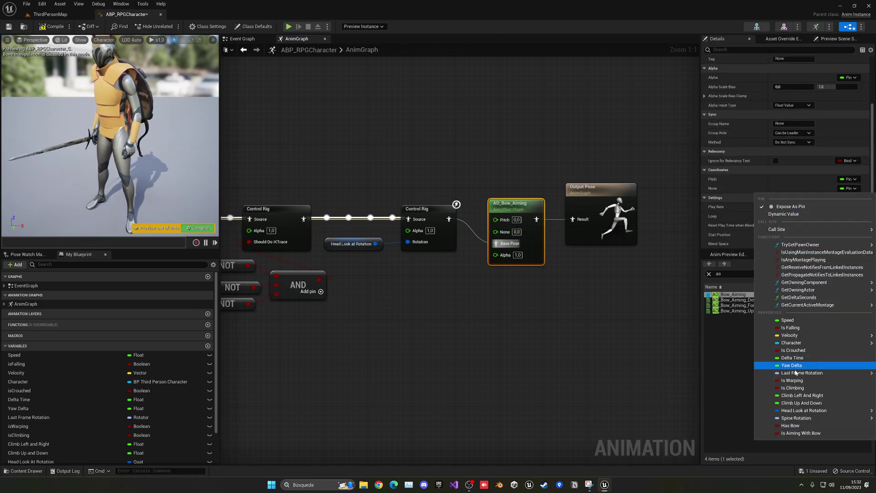
pyautogui.rightClick(770, 188)
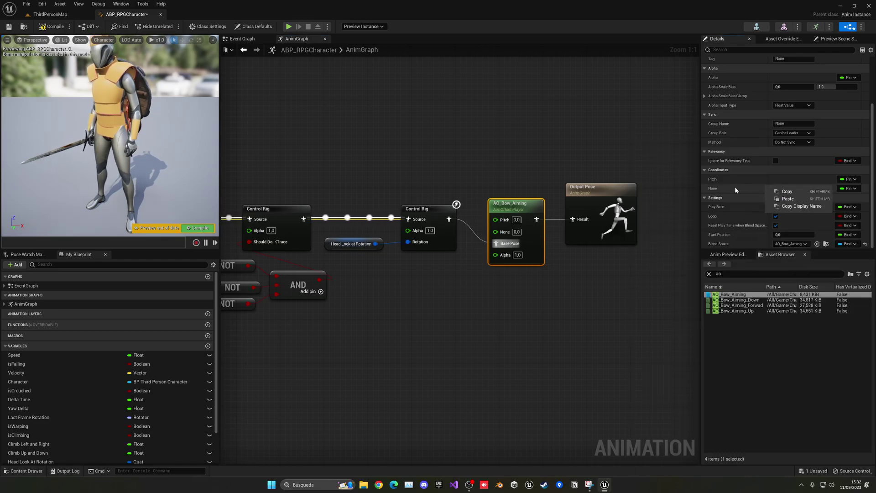
pyautogui.rightClick(496, 232)
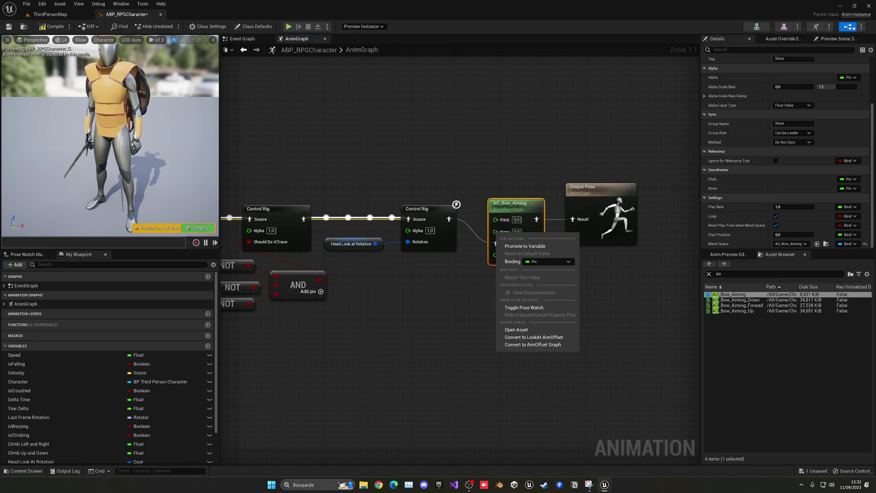
pyautogui.click(848, 188)
pyautogui.click(848, 189)
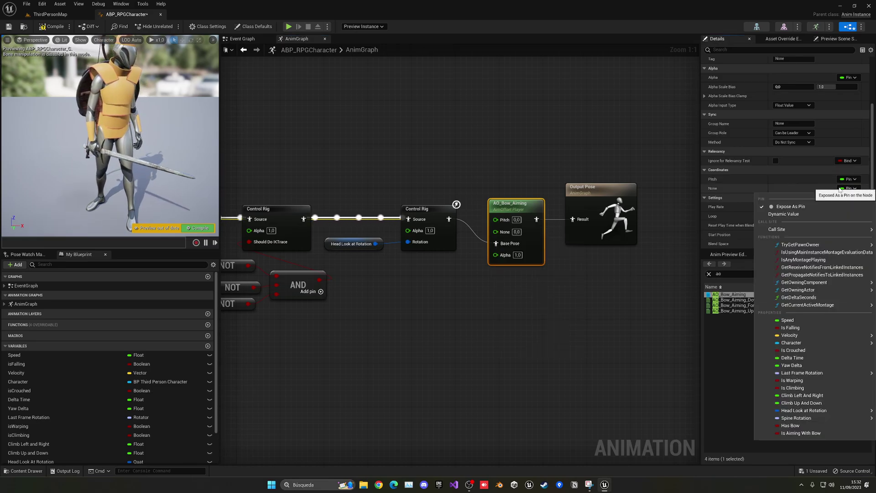
pyautogui.click(815, 206)
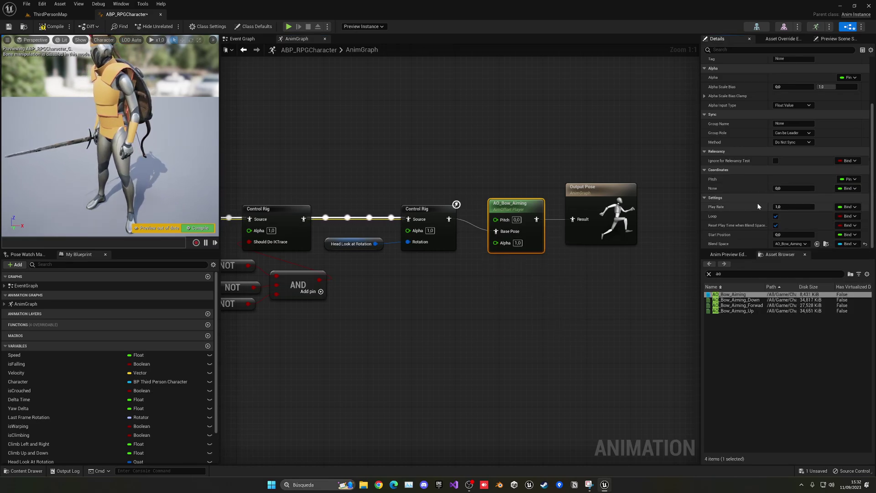
# - Promote the aim offset's Pitch input to a Pitch variable, place its node above the Control Rig, and compile
pyautogui.rightClick(502, 223)
pyautogui.click(507, 230)
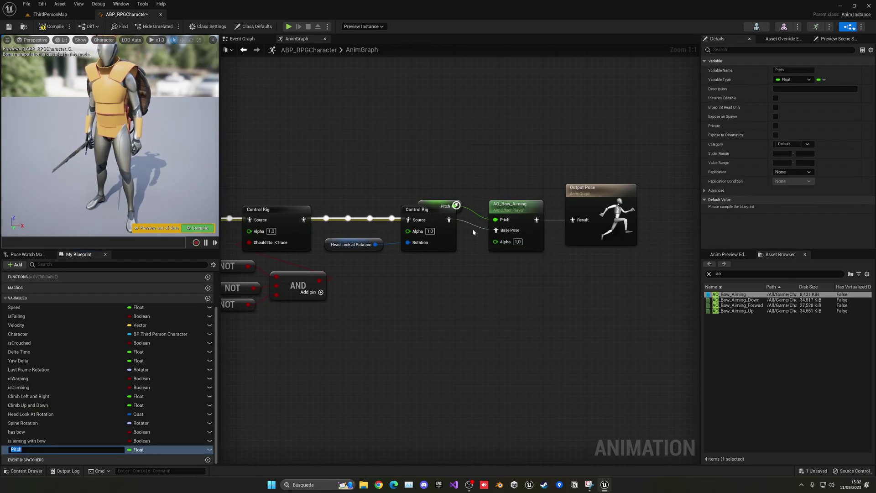
pyautogui.moveTo(445, 206); pyautogui.dragTo(451, 195)
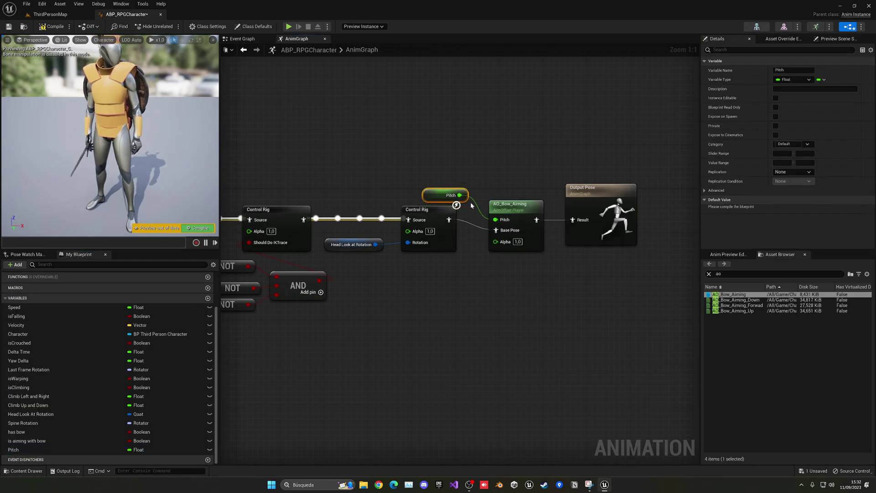
pyautogui.click(199, 228)
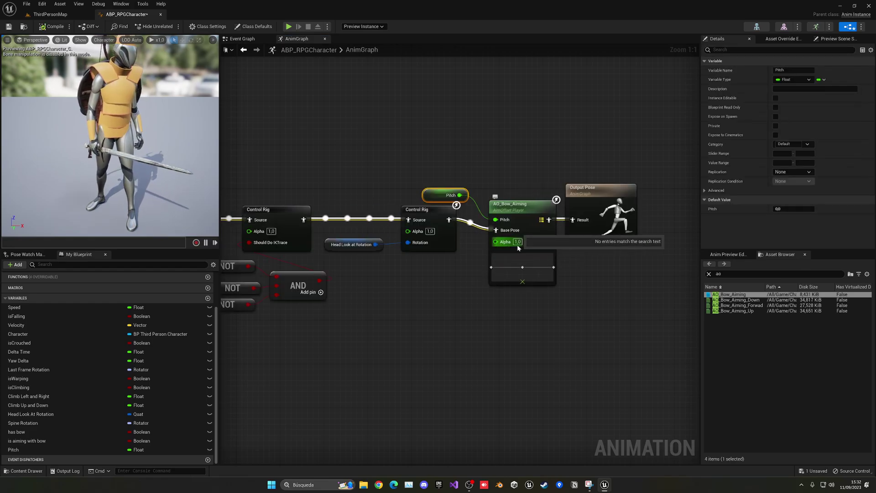
# - Select the Pitch variable and set its default value to 0.0
pyautogui.click(53, 449)
pyautogui.click(789, 209)
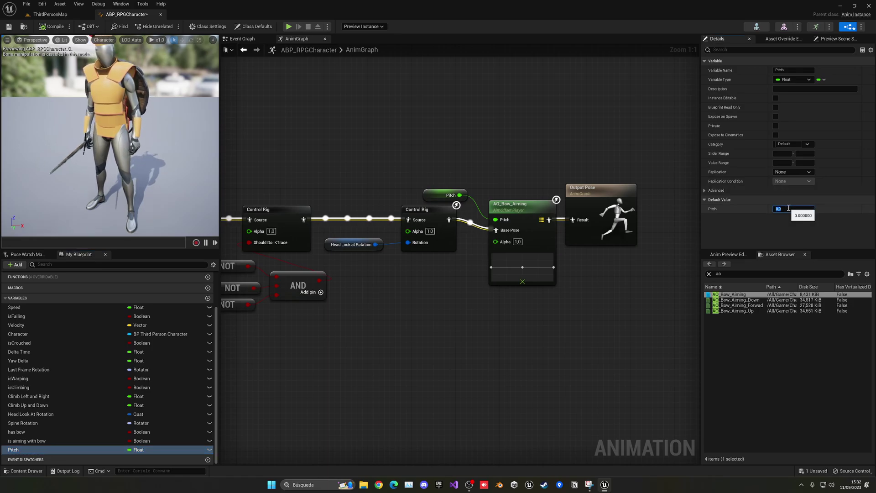
pyautogui.press('Return')
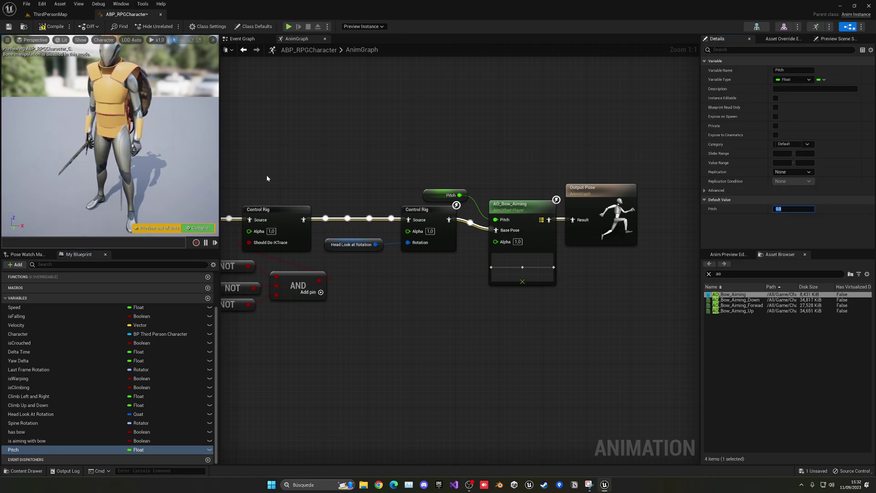